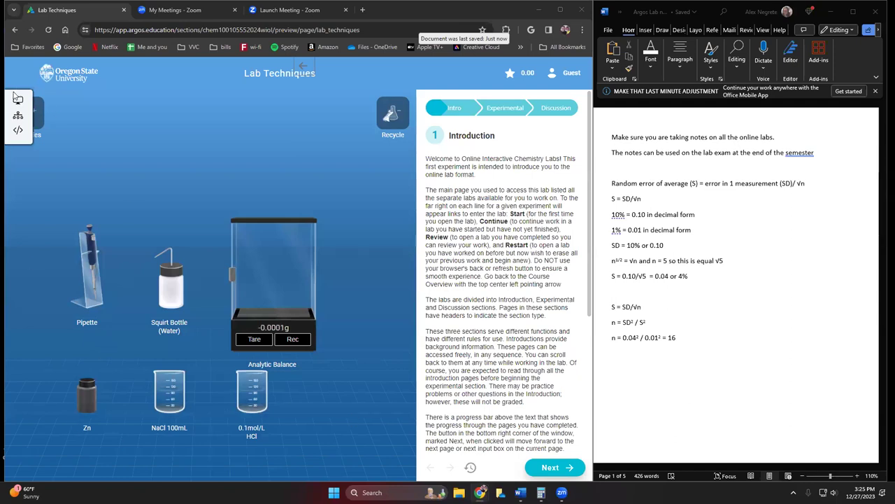
Place the weigh boat and scoopula from the Supplies shelf onto the lab bench
{"action": "left_click", "coordinate": [39, 113]}
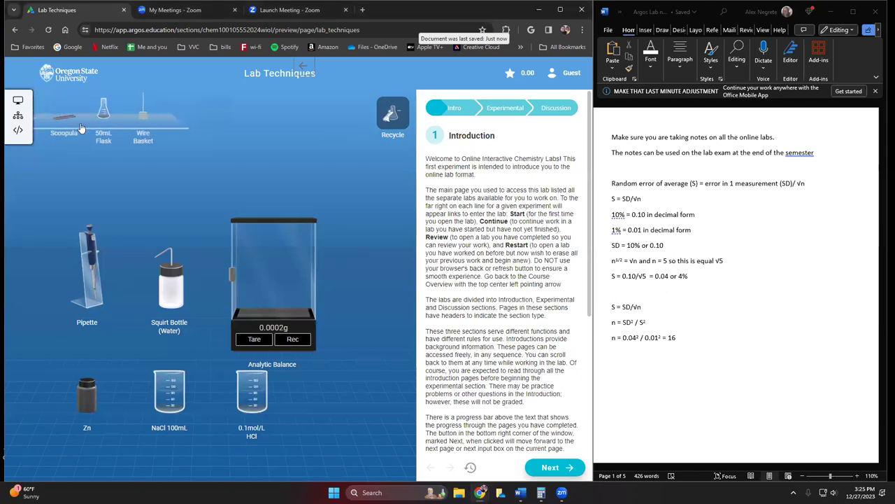
{"action": "left_click_drag", "start_coordinate": [39, 126], "coordinate": [36, 294]}
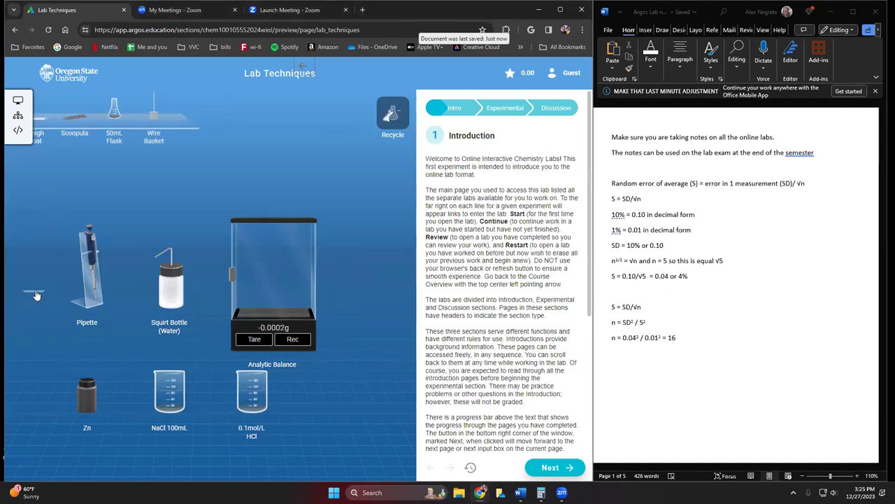
{"action": "left_click", "coordinate": [40, 116]}
{"action": "left_click_drag", "start_coordinate": [31, 360], "coordinate": [31, 362]}
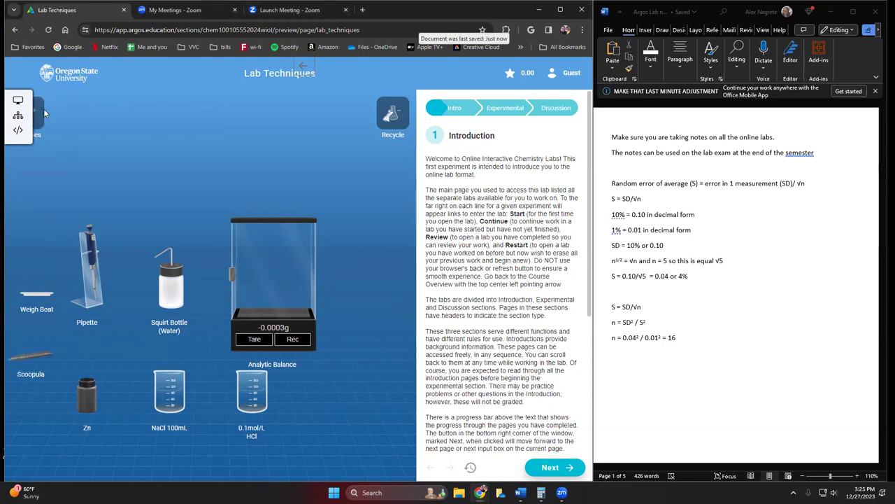
Add the 50mL flask and wire basket from the Supplies shelf to the bench
{"action": "left_click", "coordinate": [42, 116]}
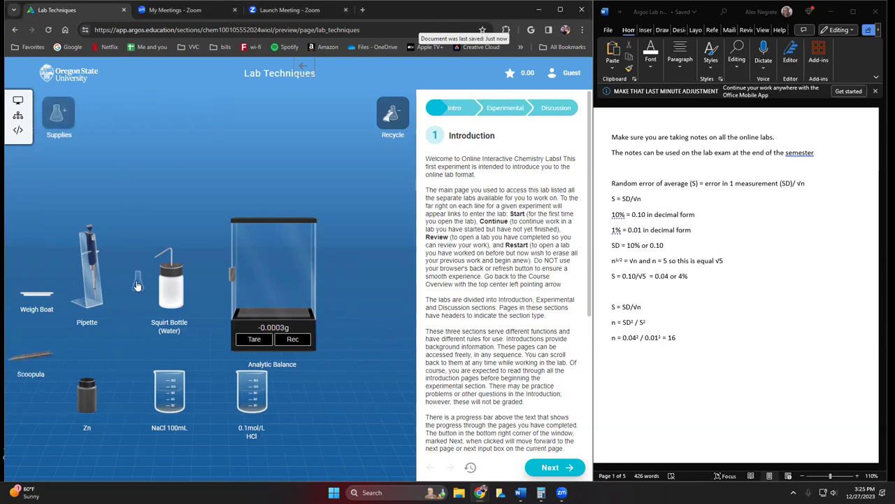
{"action": "left_click", "coordinate": [44, 108]}
{"action": "left_click", "coordinate": [44, 107]}
{"action": "left_click", "coordinate": [105, 116]}
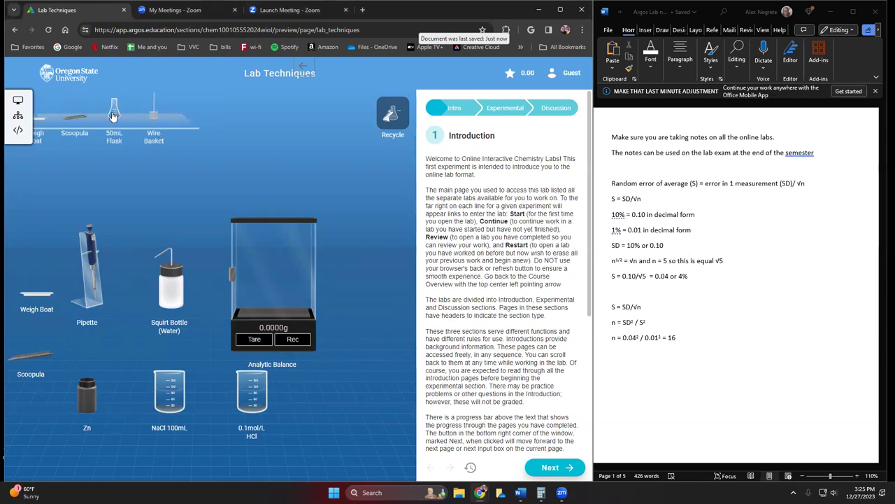
{"action": "left_click", "coordinate": [48, 114]}
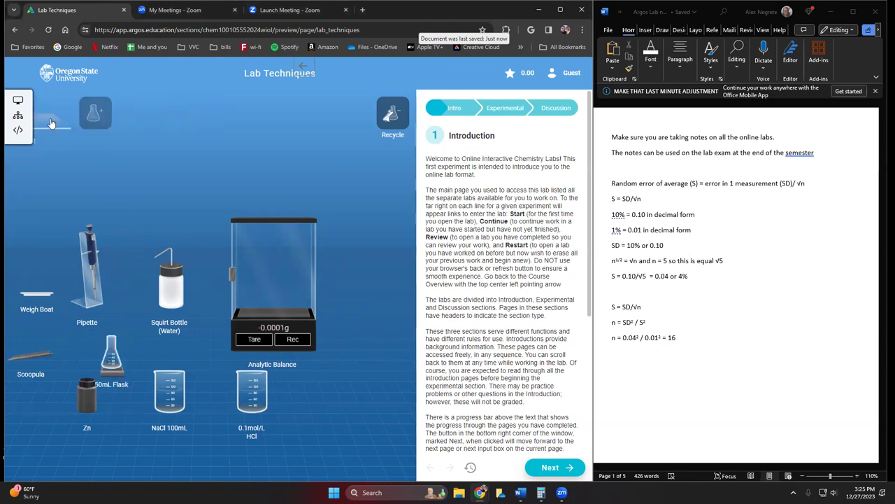
{"action": "left_click", "coordinate": [153, 112]}
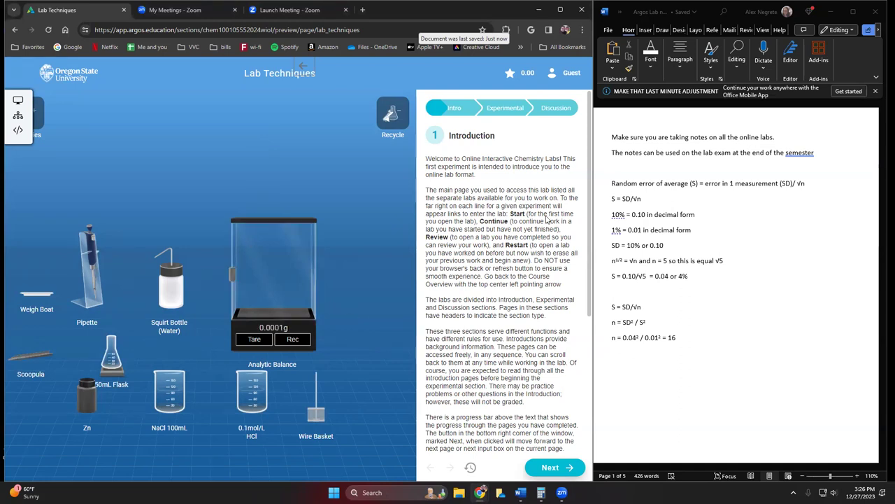
Advance through the Introduction pages to Experimental page 7
{"action": "left_click", "coordinate": [550, 469]}
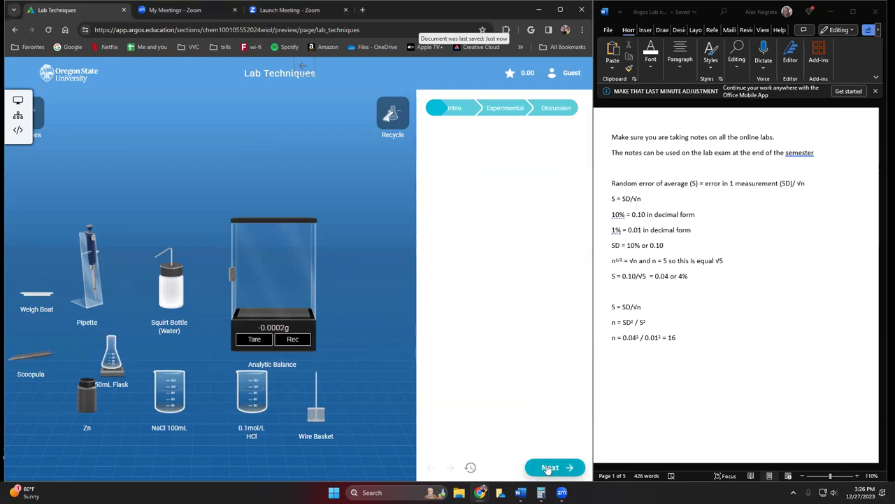
{"action": "left_click", "coordinate": [548, 468]}
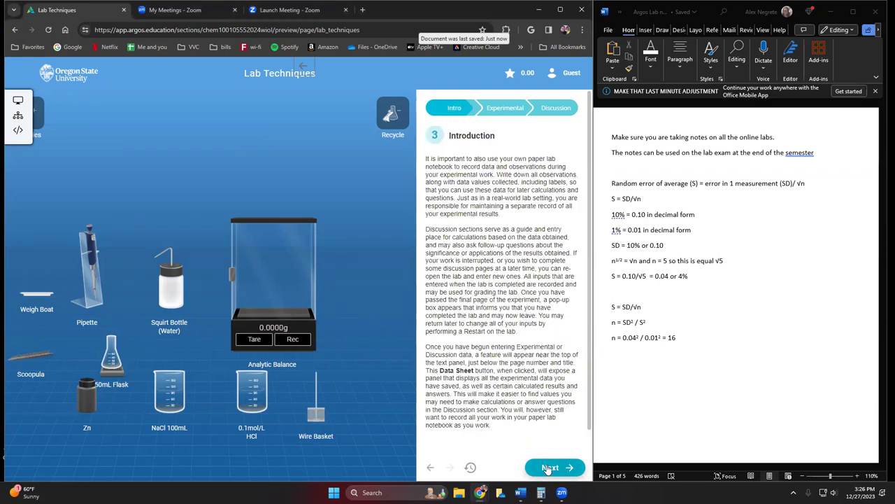
{"action": "left_click", "coordinate": [548, 469]}
{"action": "left_click", "coordinate": [548, 468]}
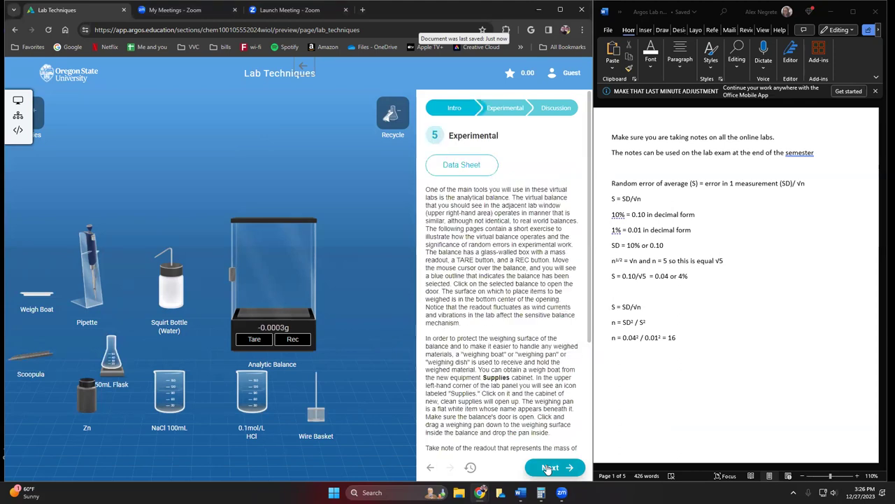
{"action": "scroll", "coordinate": [550, 468], "scroll_direction": "down", "scroll_amount": 3}
{"action": "left_click", "coordinate": [553, 469]}
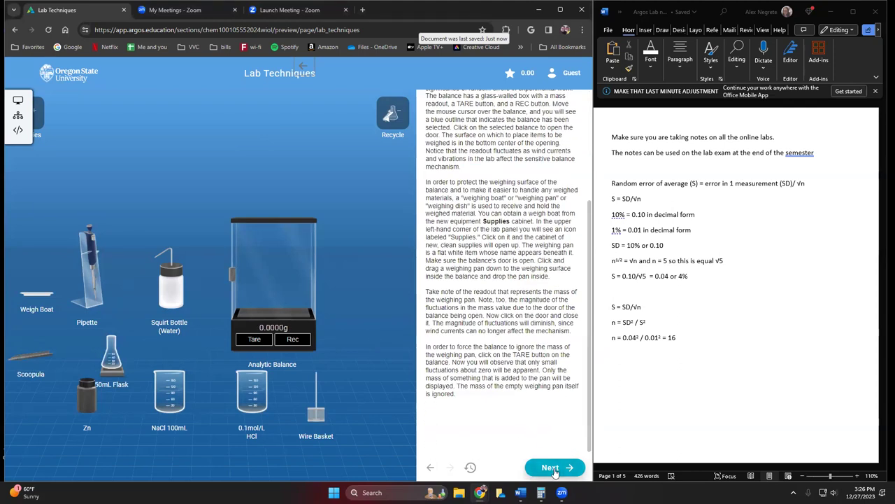
{"action": "left_click", "coordinate": [553, 469]}
{"action": "scroll", "coordinate": [553, 468], "scroll_direction": "down", "scroll_amount": 2}
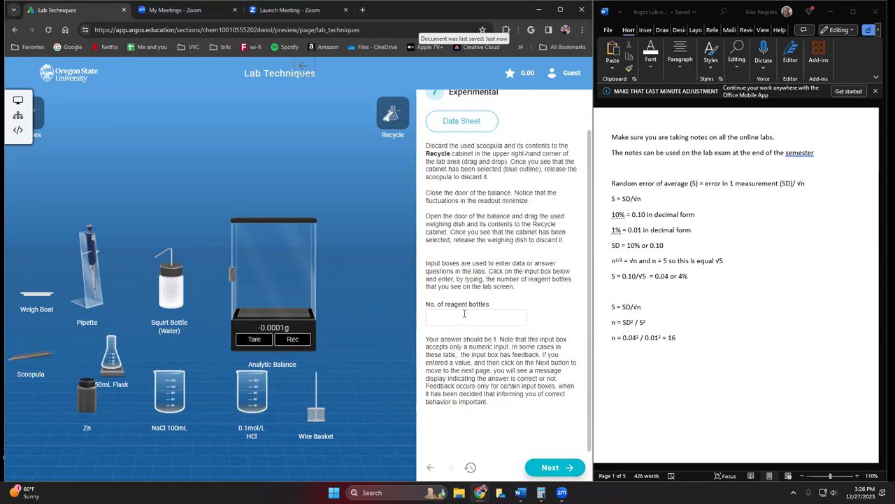
Answer 1 for the number of reagent bottles and submit it
{"action": "left_click", "coordinate": [435, 318]}
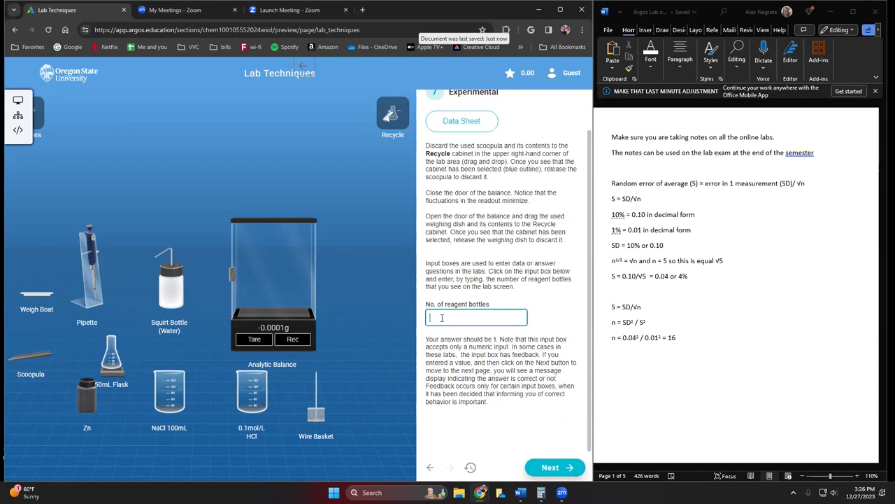
{"action": "left_click", "coordinate": [551, 469]}
{"action": "left_click", "coordinate": [551, 469]}
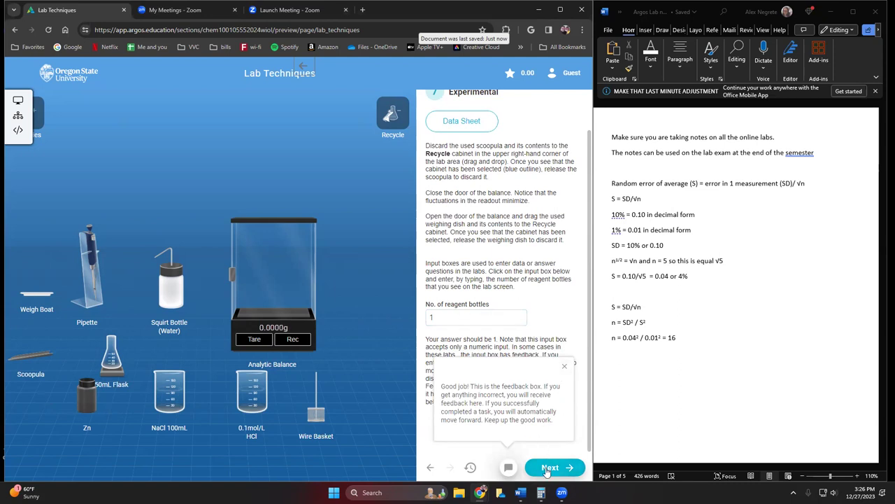
On Experimental page 8, set the weigh boat on the balance pan and tare the balance
{"action": "left_click", "coordinate": [564, 367]}
{"action": "left_click", "coordinate": [550, 468]}
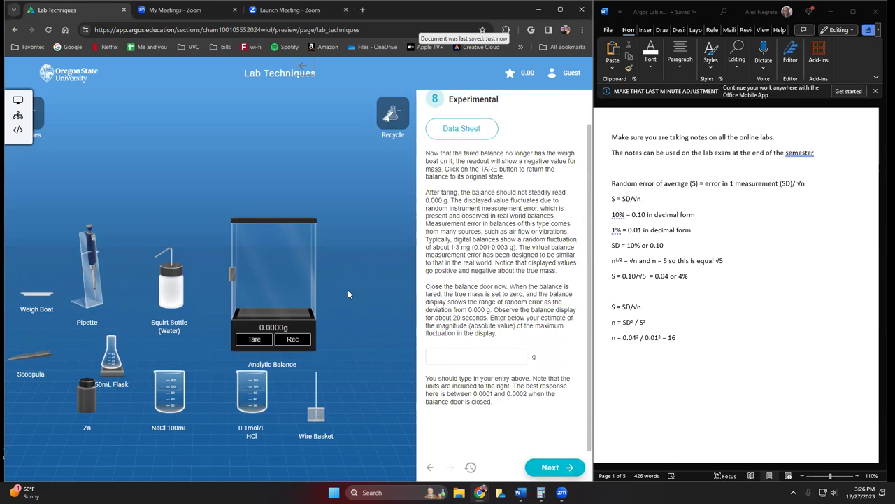
{"action": "left_click", "coordinate": [276, 270]}
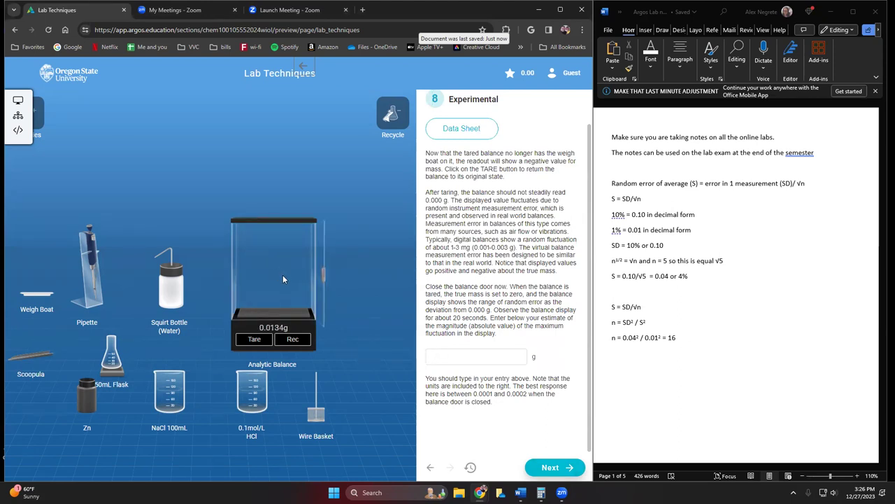
{"action": "left_click_drag", "start_coordinate": [37, 294], "coordinate": [273, 308]}
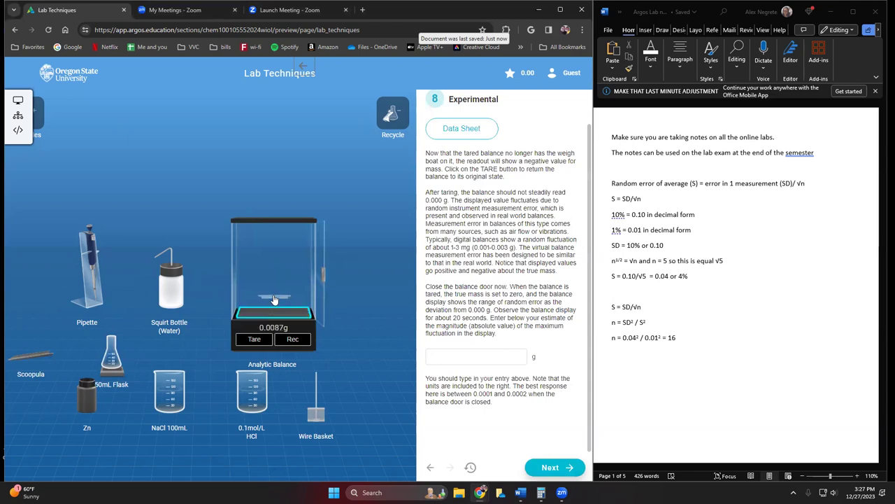
{"action": "left_click", "coordinate": [321, 302]}
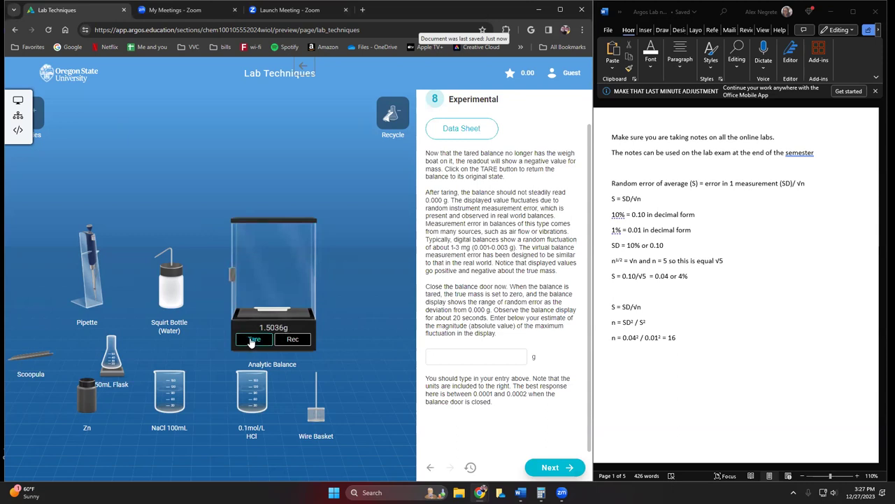
{"action": "left_click", "coordinate": [252, 339]}
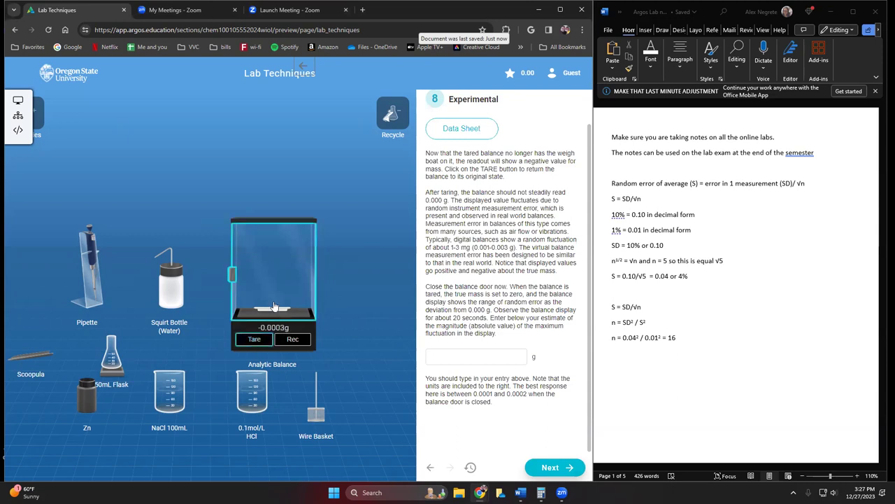
{"action": "left_click", "coordinate": [285, 282]}
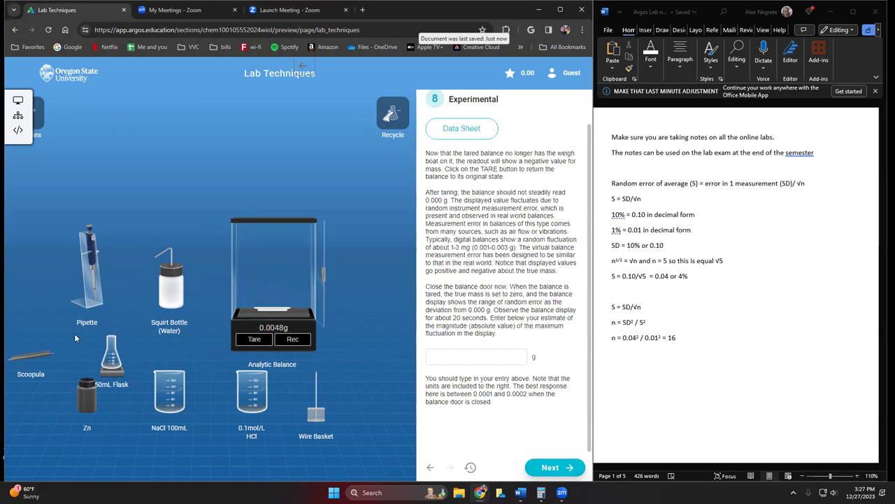
Scoop zinc from the Zn bottle with the scoopula
{"action": "left_click_drag", "start_coordinate": [108, 408], "coordinate": [91, 384]}
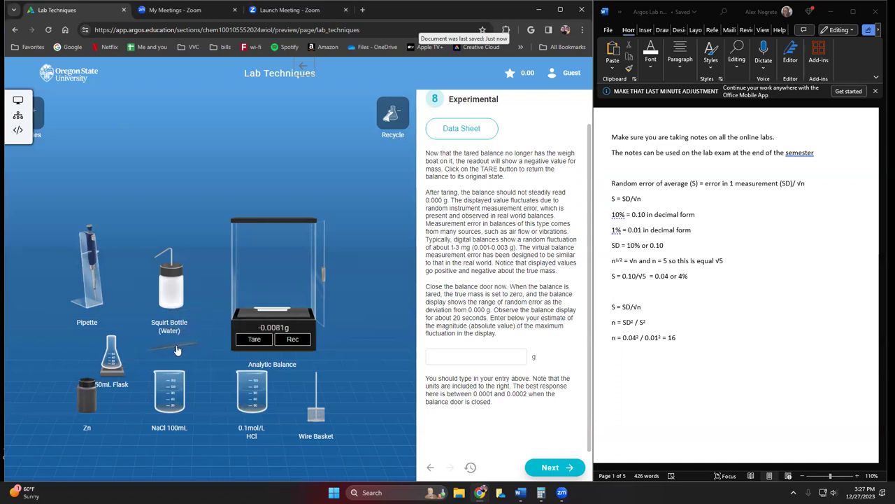
Shake 1 g of zinc onto the weigh boat, clear the balance and re-tare it to 0.0001g
{"action": "left_click_drag", "start_coordinate": [177, 350], "coordinate": [276, 307]}
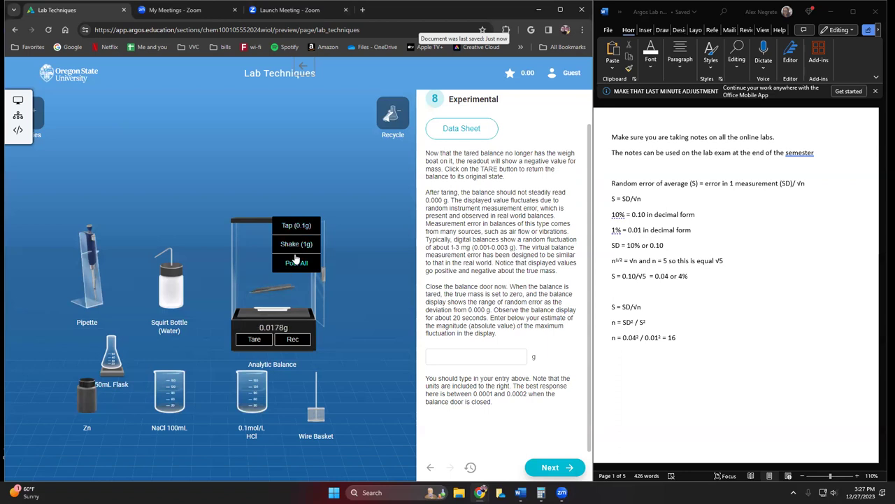
{"action": "left_click", "coordinate": [301, 251]}
{"action": "left_click", "coordinate": [273, 290]}
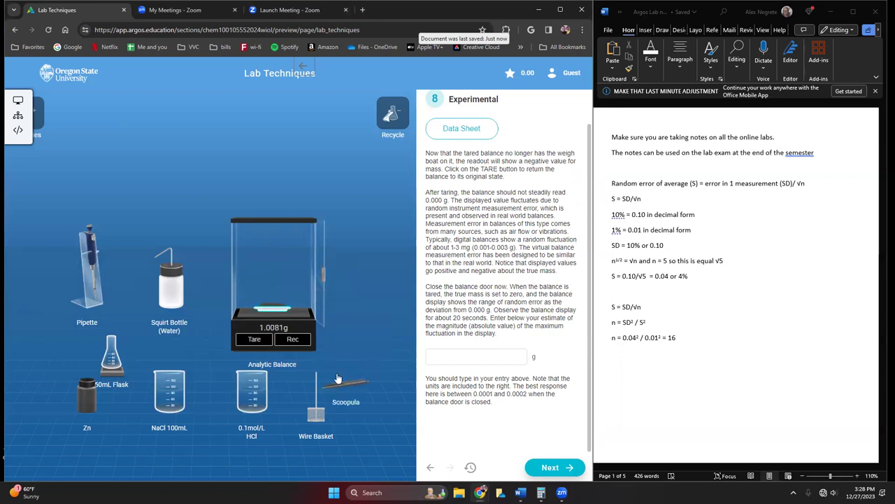
{"action": "left_click", "coordinate": [255, 340]}
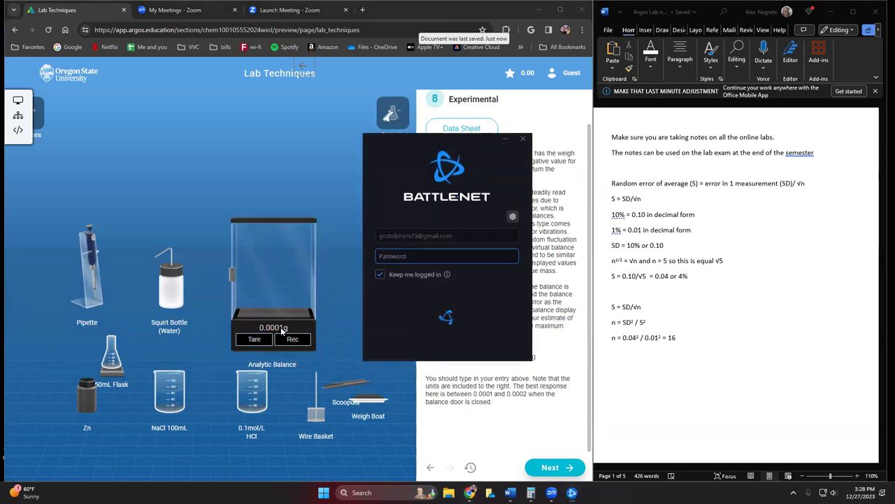
Dismiss the Battle.net expired-session login window
{"action": "left_click", "coordinate": [525, 141]}
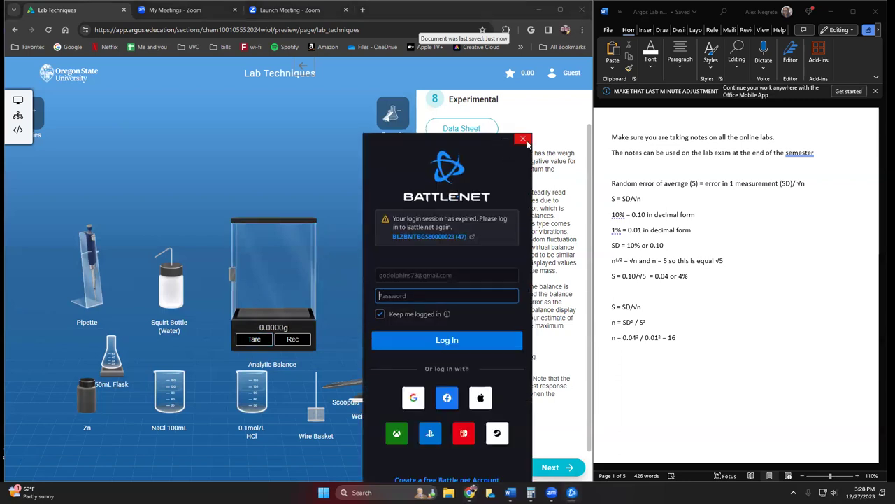
{"action": "left_click", "coordinate": [524, 139]}
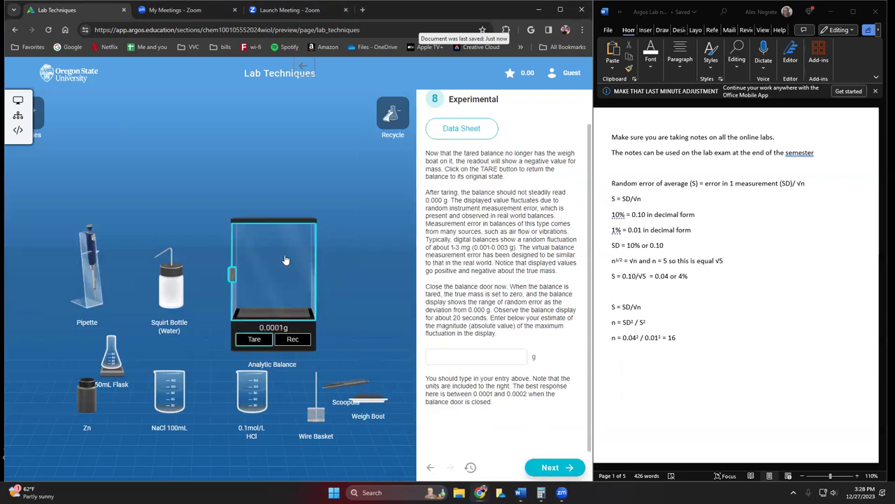
Close the balance door, enter 0.0002 g as the maximum fluctuation, and continue
{"action": "left_click", "coordinate": [254, 291]}
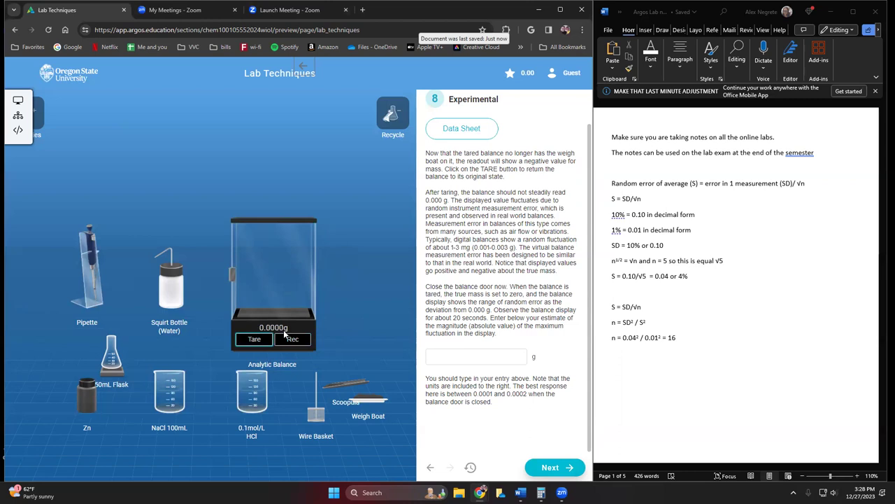
{"action": "left_click", "coordinate": [432, 357]}
{"action": "type", "text": "0.0002"}
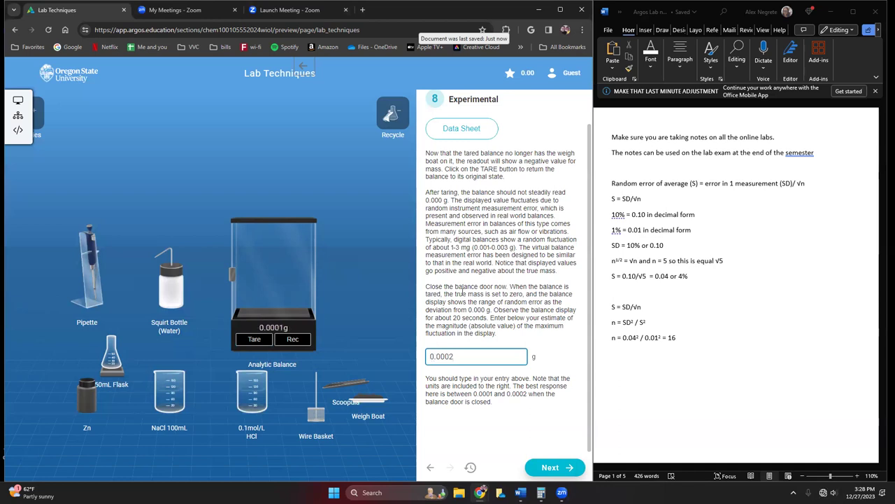
{"action": "left_click", "coordinate": [556, 467]}
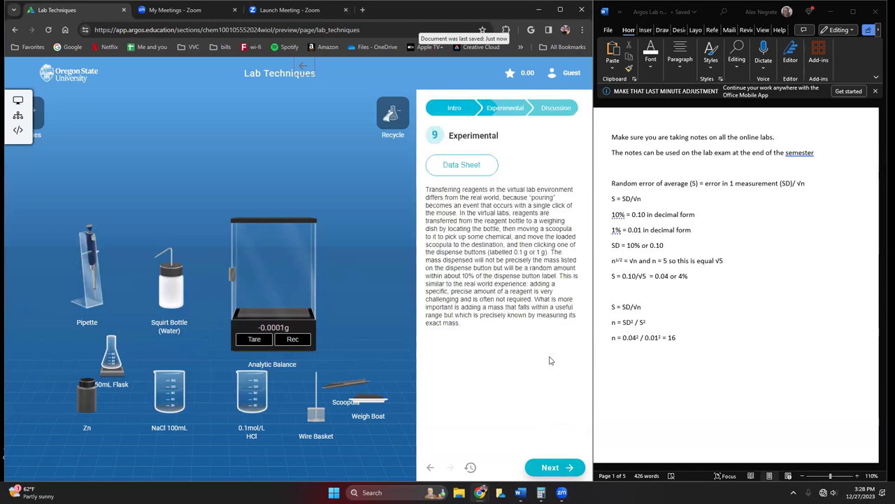
On step 10, place a clean weighing dish on the balance and tare it
{"action": "left_click", "coordinate": [549, 468]}
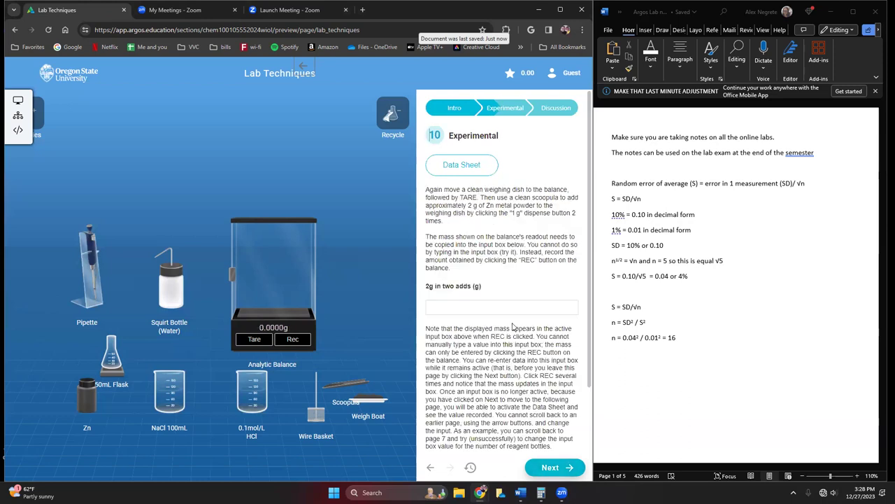
{"action": "left_click", "coordinate": [309, 291]}
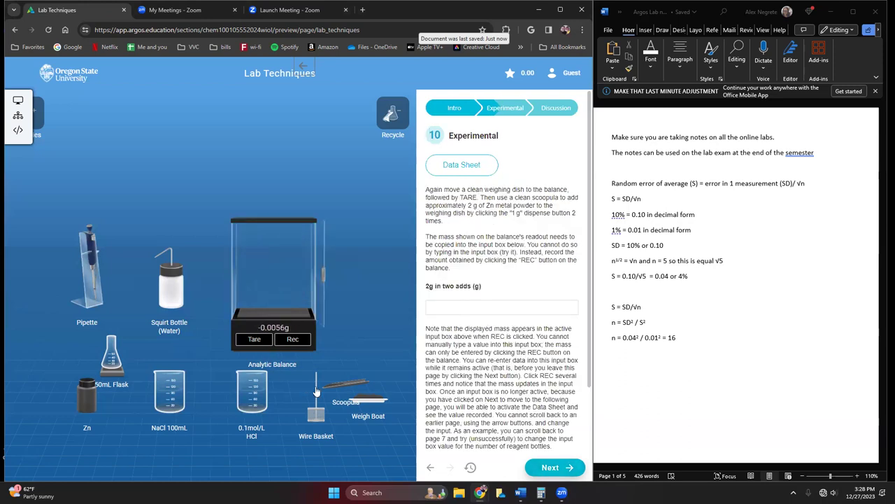
{"action": "left_click_drag", "start_coordinate": [367, 403], "coordinate": [392, 112]}
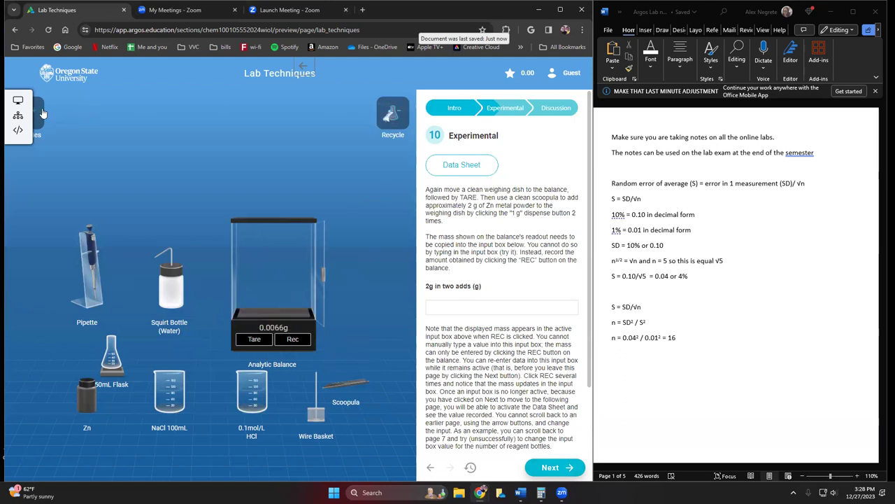
{"action": "left_click", "coordinate": [39, 112]}
{"action": "left_click_drag", "start_coordinate": [240, 281], "coordinate": [273, 308]}
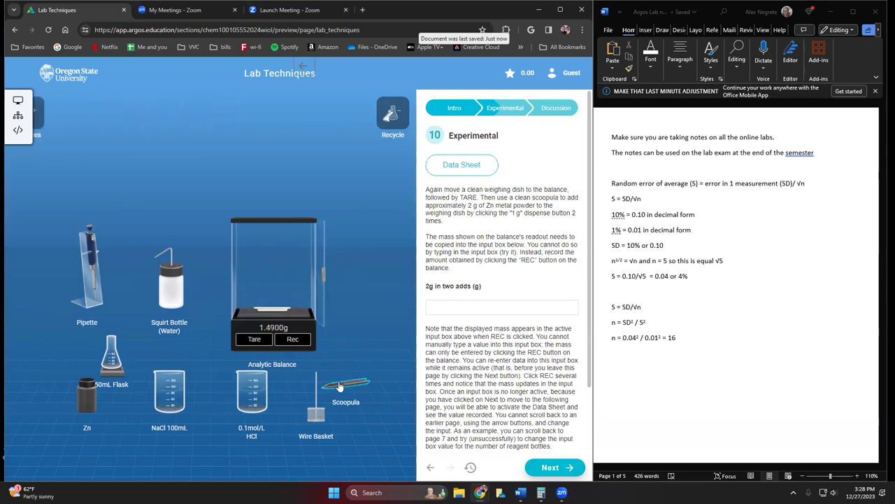
{"action": "left_click", "coordinate": [311, 324]}
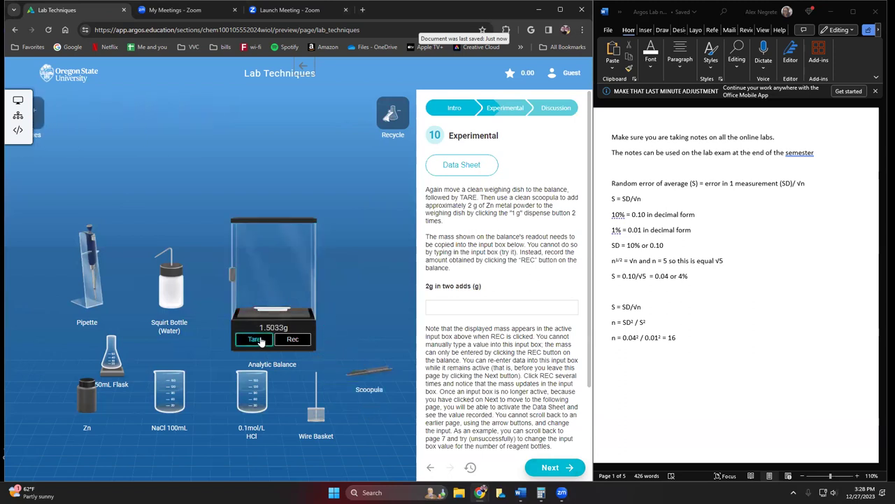
{"action": "left_click", "coordinate": [254, 338]}
Add two 1 g shakes of Zn to the dish and record 1.9901 g
{"action": "left_click", "coordinate": [274, 286]}
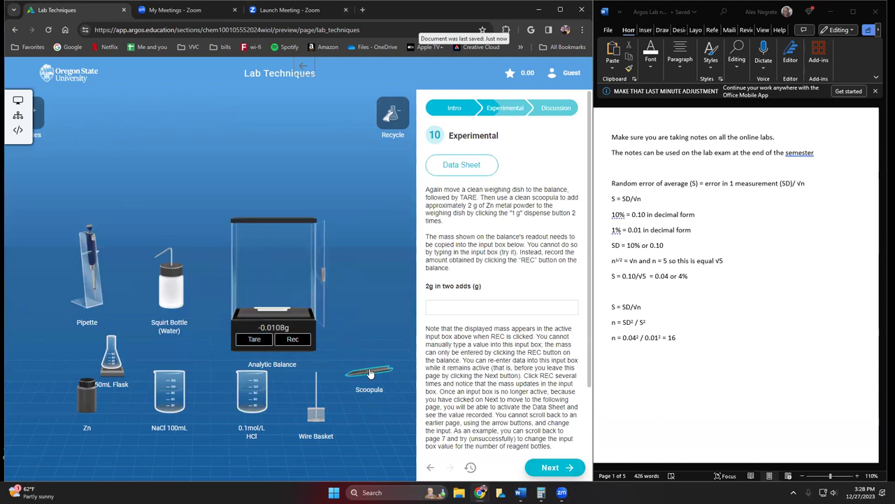
{"action": "left_click_drag", "start_coordinate": [369, 372], "coordinate": [274, 288]}
{"action": "left_click", "coordinate": [296, 244]}
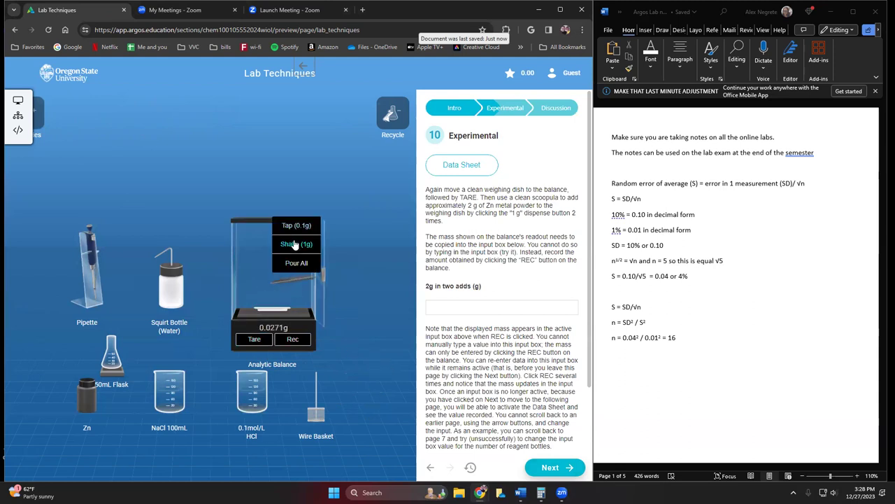
{"action": "left_click", "coordinate": [295, 243]}
{"action": "left_click", "coordinate": [324, 289]}
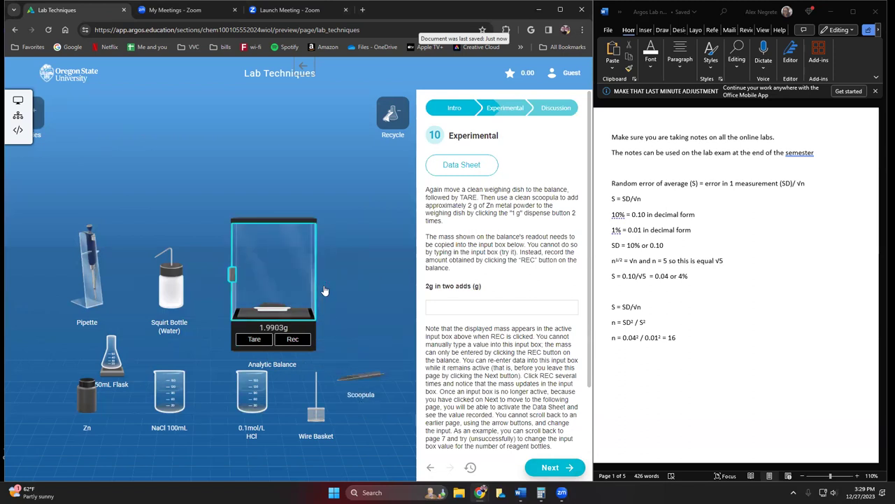
{"action": "left_click", "coordinate": [294, 341]}
{"action": "left_click", "coordinate": [294, 342]}
{"action": "left_click", "coordinate": [430, 307]}
{"action": "left_click", "coordinate": [299, 342]}
Advance to step 12, then jump via screens 13, 18 and 21 to Discussion screen 25
{"action": "left_click", "coordinate": [550, 469]}
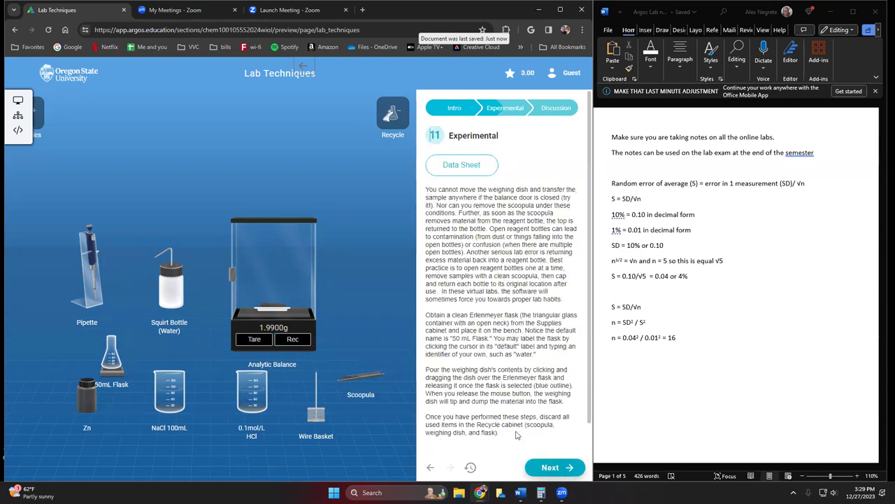
{"action": "left_click", "coordinate": [567, 470]}
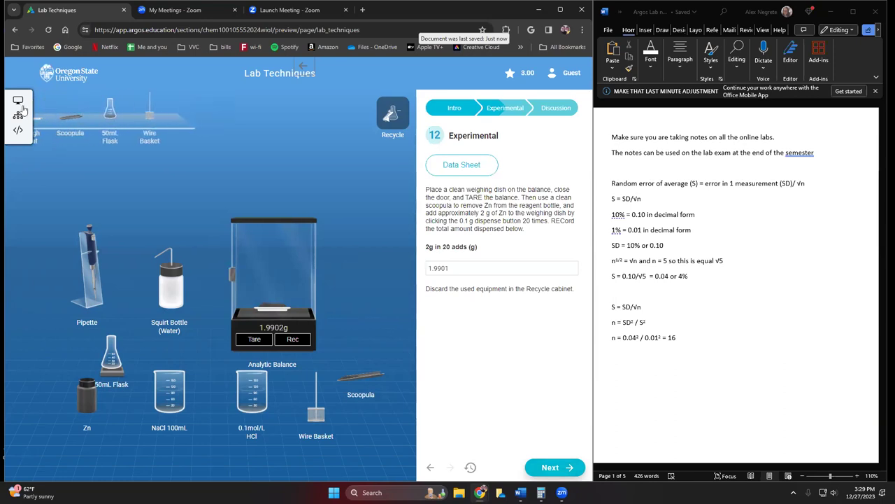
{"action": "left_click", "coordinate": [17, 100]}
{"action": "left_click", "coordinate": [25, 338]}
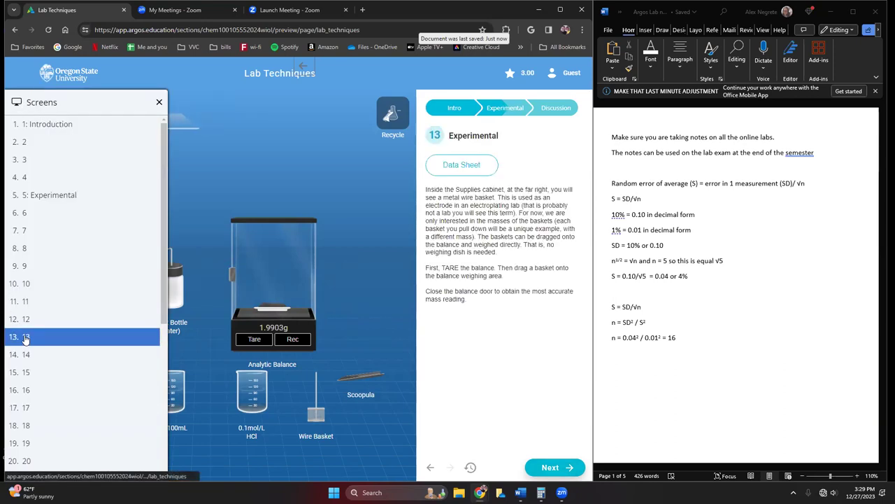
{"action": "scroll", "coordinate": [25, 338], "scroll_direction": "down", "scroll_amount": 1}
{"action": "left_click", "coordinate": [26, 332]}
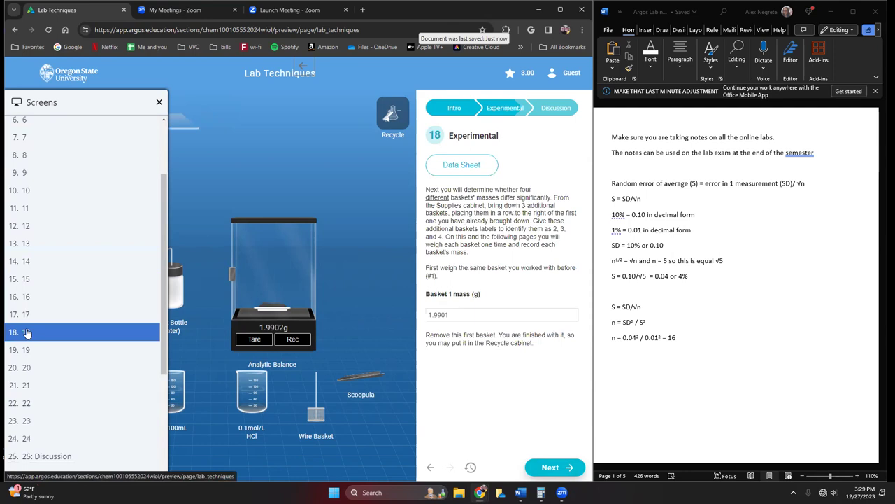
{"action": "scroll", "coordinate": [27, 312], "scroll_direction": "down", "scroll_amount": 2}
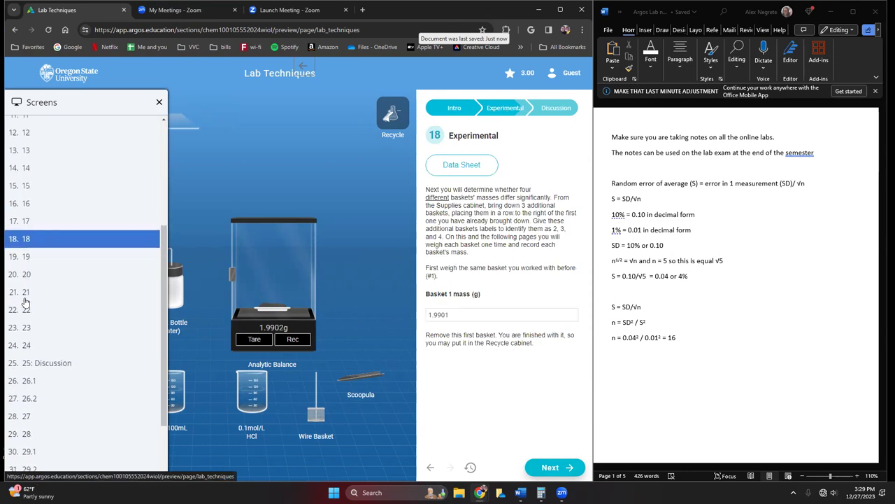
{"action": "left_click", "coordinate": [26, 298]}
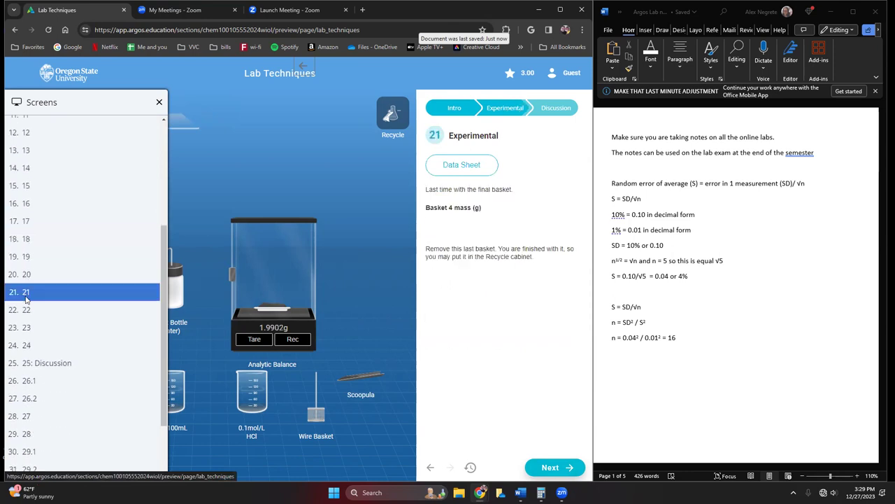
{"action": "left_click", "coordinate": [31, 364]}
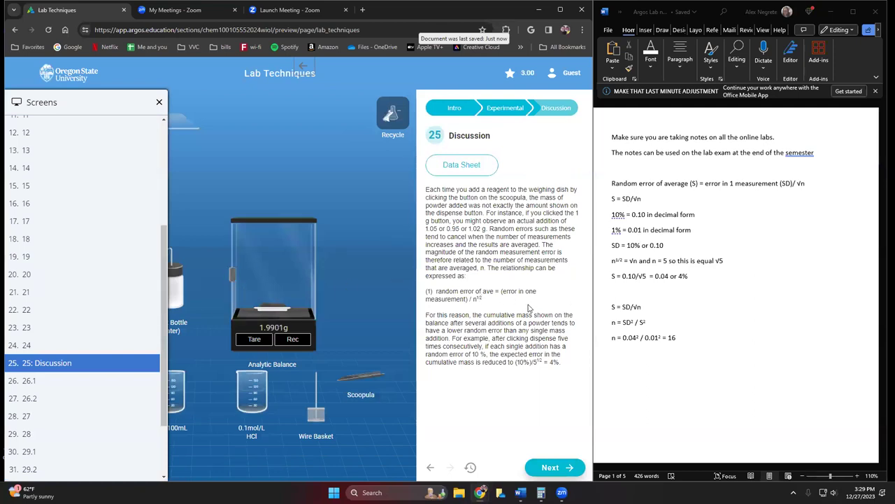
{"action": "mouse_move", "coordinate": [488, 305]}
{"action": "left_mouse_down"}
{"action": "mouse_move", "coordinate": [419, 294]}
{"action": "mouse_move", "coordinate": [482, 299]}
{"action": "left_mouse_up"}
{"action": "left_click", "coordinate": [428, 291]}
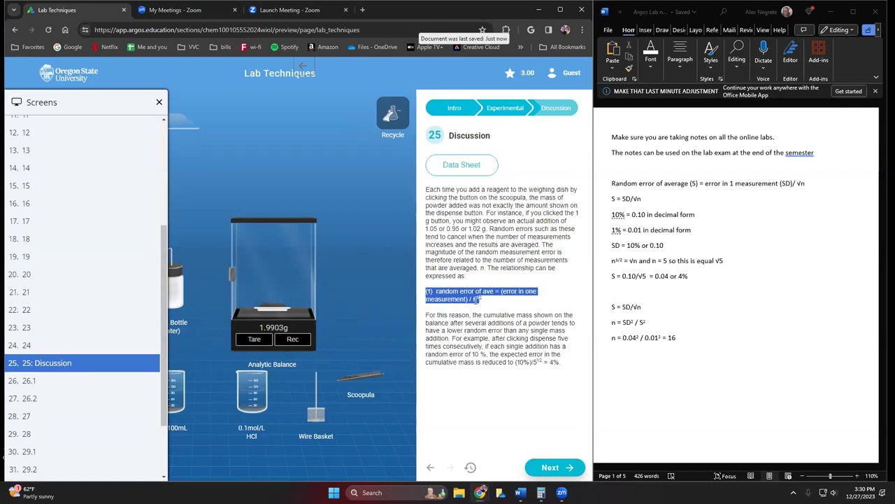
{"action": "left_click", "coordinate": [485, 301]}
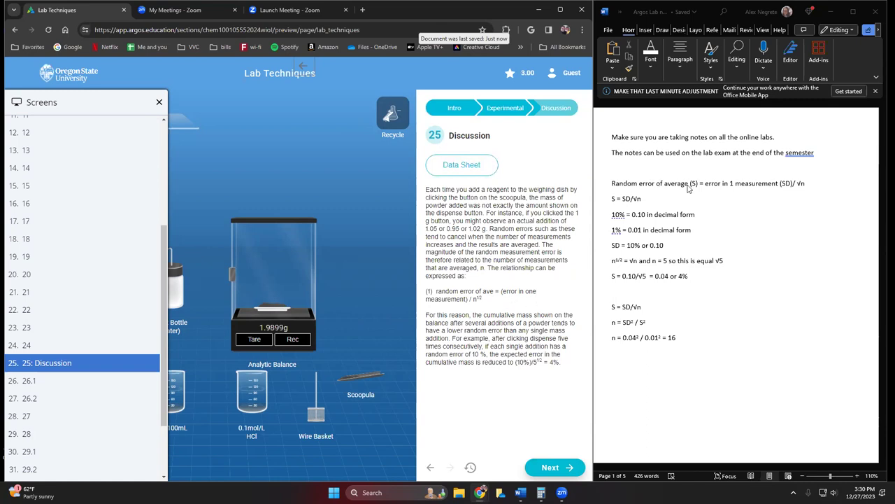
{"action": "left_click", "coordinate": [613, 184]}
{"action": "left_click_drag", "start_coordinate": [612, 184], "coordinate": [644, 202]}
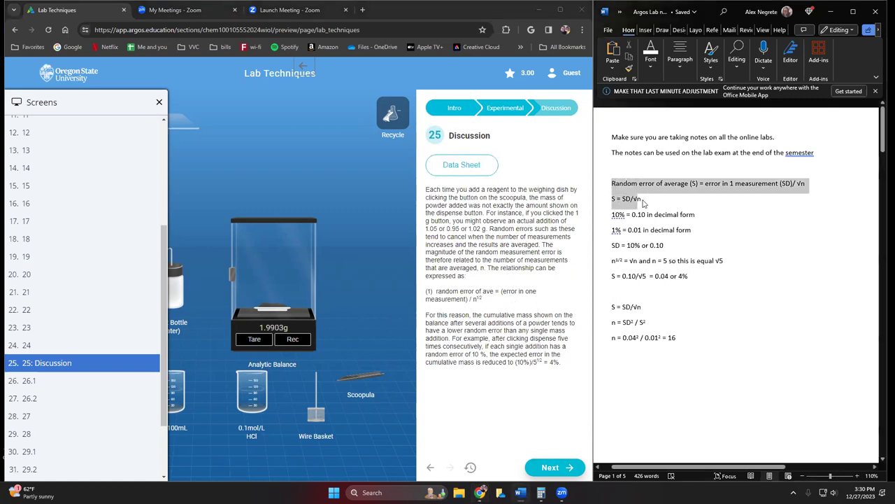
{"action": "left_click", "coordinate": [710, 230]}
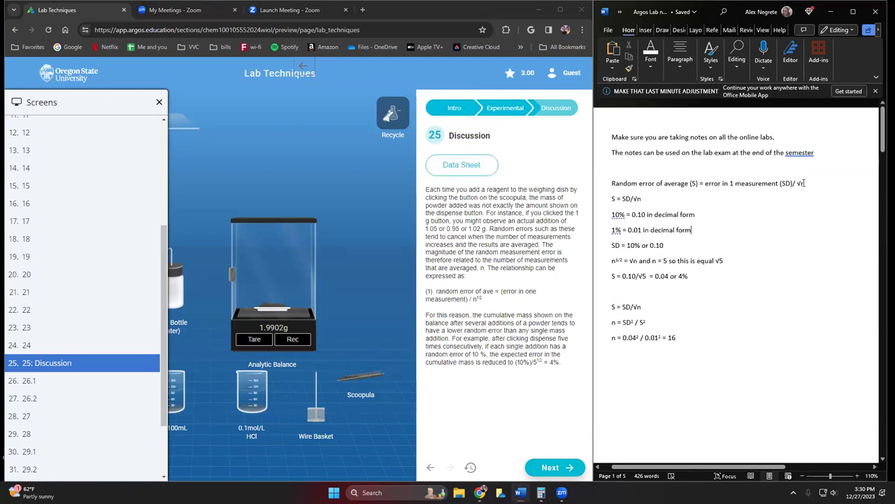
{"action": "left_click", "coordinate": [597, 195]}
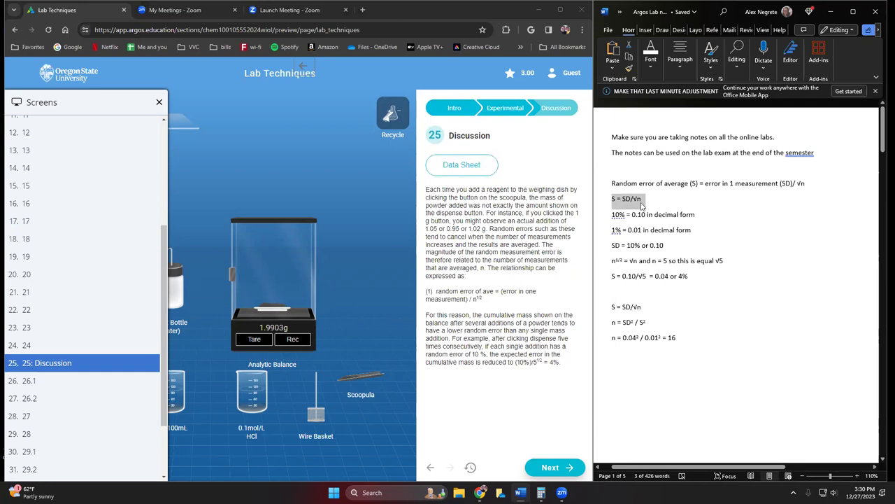
{"action": "left_click", "coordinate": [742, 224]}
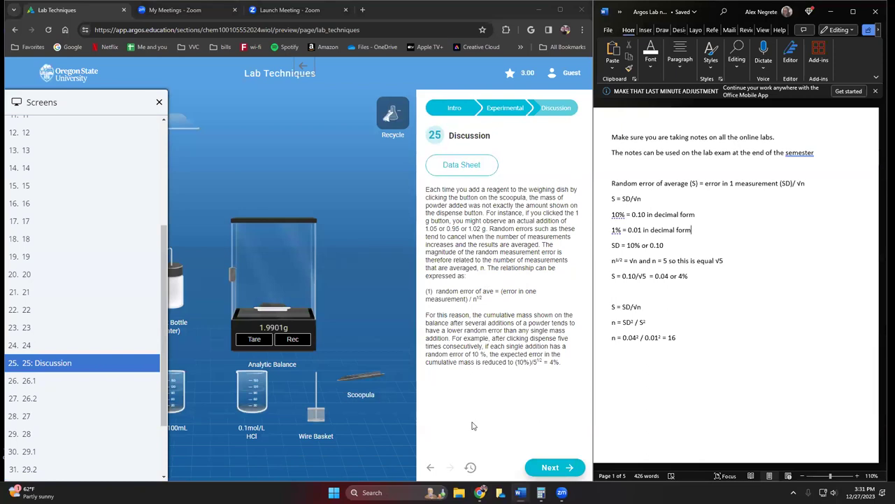
Jump through the Screens list via 26.2 to Discussion page 27 on twenty small additions
{"action": "left_click", "coordinate": [555, 467]}
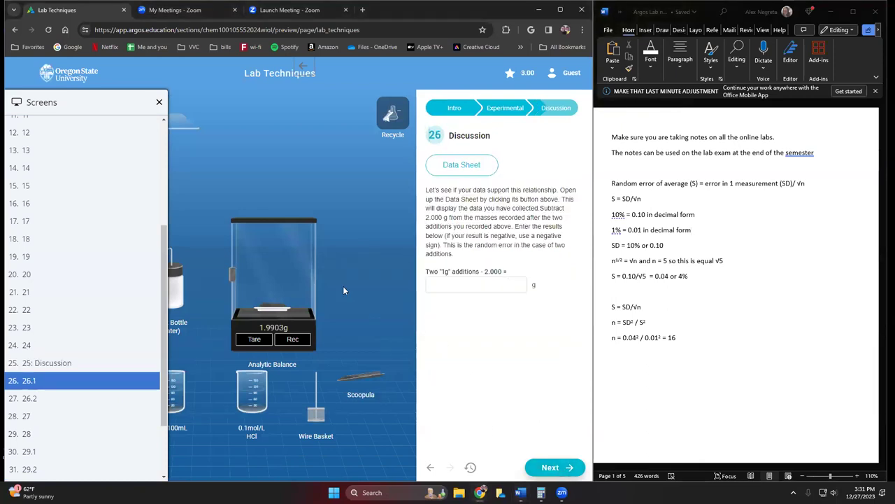
{"action": "left_click", "coordinate": [157, 104]}
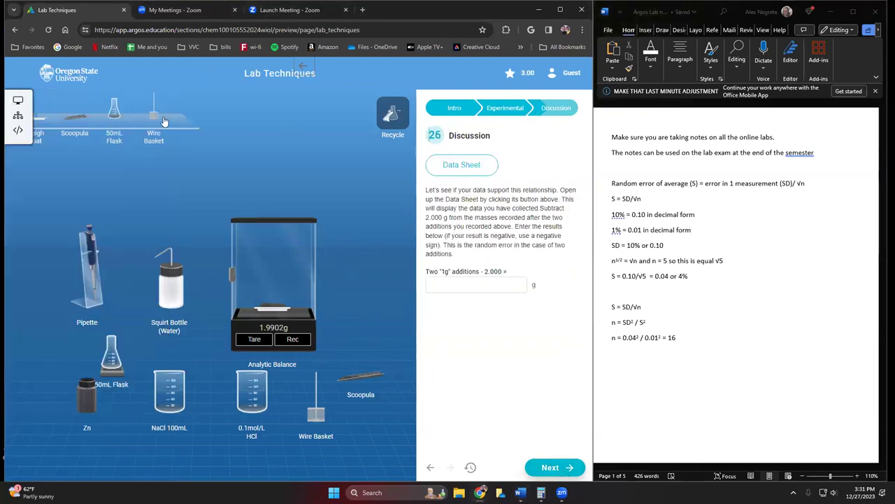
{"action": "left_click", "coordinate": [19, 116]}
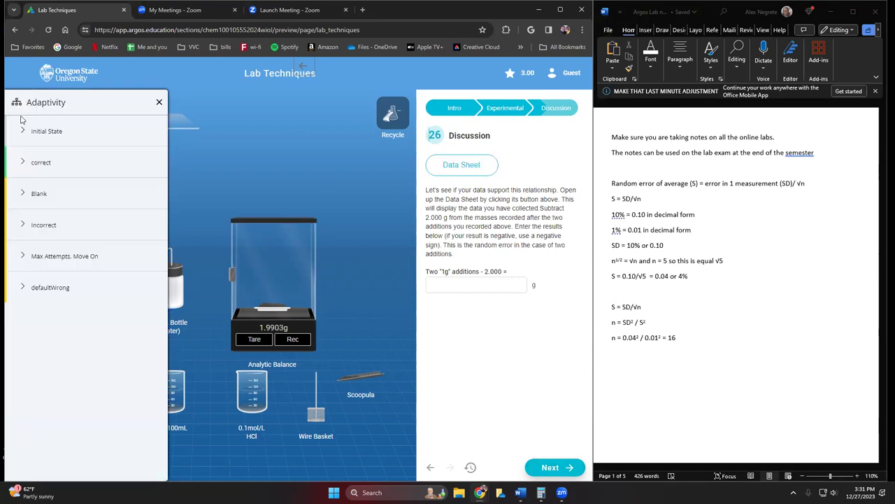
{"action": "left_click", "coordinate": [159, 103]}
{"action": "left_click", "coordinate": [21, 104]}
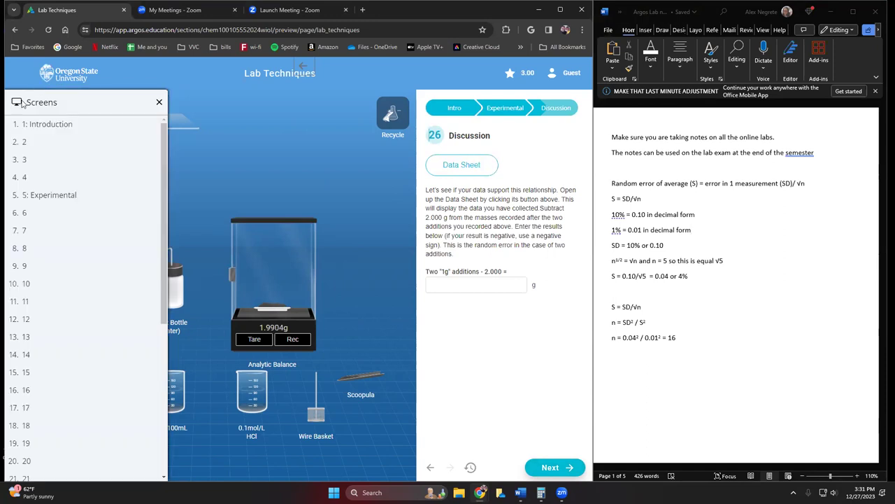
{"action": "scroll", "coordinate": [36, 318], "scroll_direction": "down", "scroll_amount": 4}
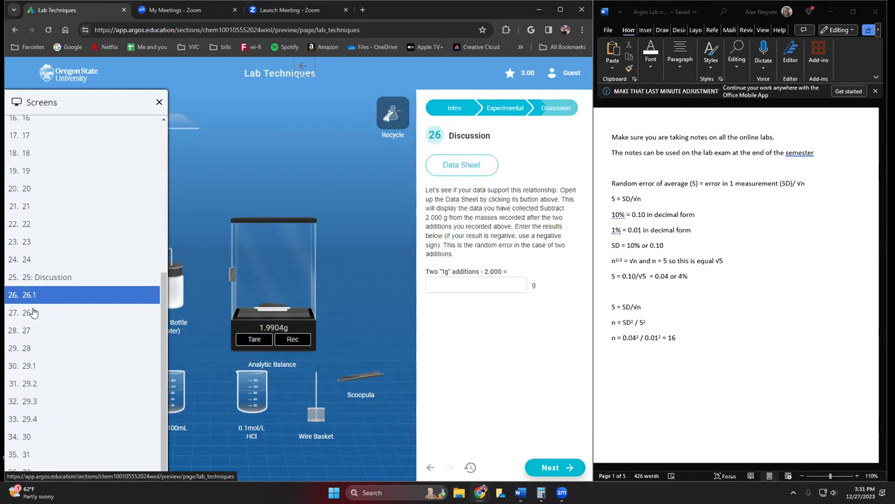
{"action": "left_click", "coordinate": [35, 313]}
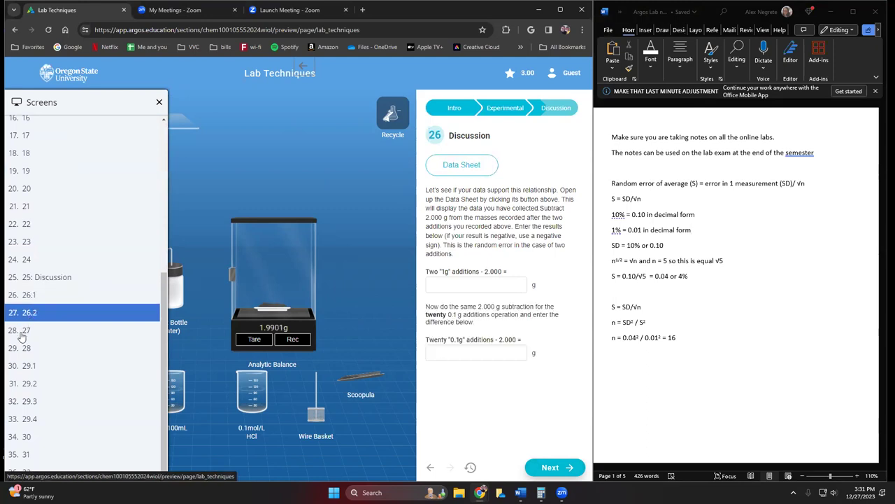
{"action": "left_click", "coordinate": [22, 332]}
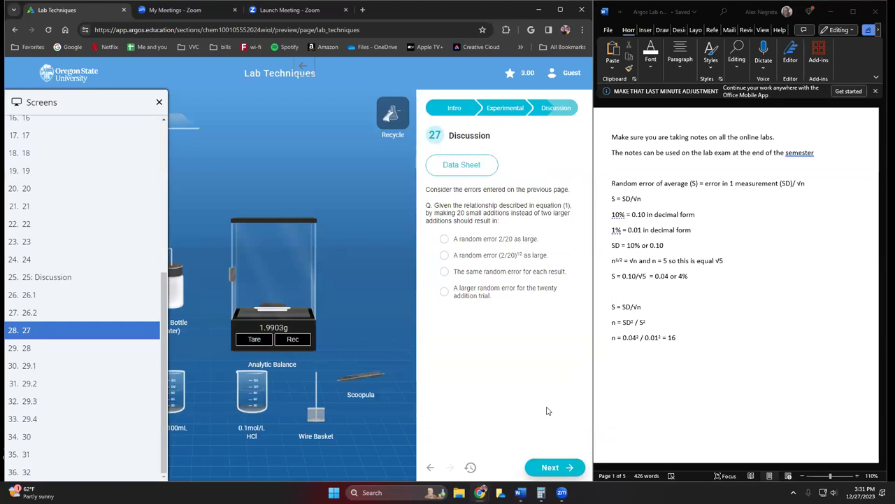
Open the balance door and tap small portions from the scoopula onto the pan
{"action": "left_click", "coordinate": [265, 277]}
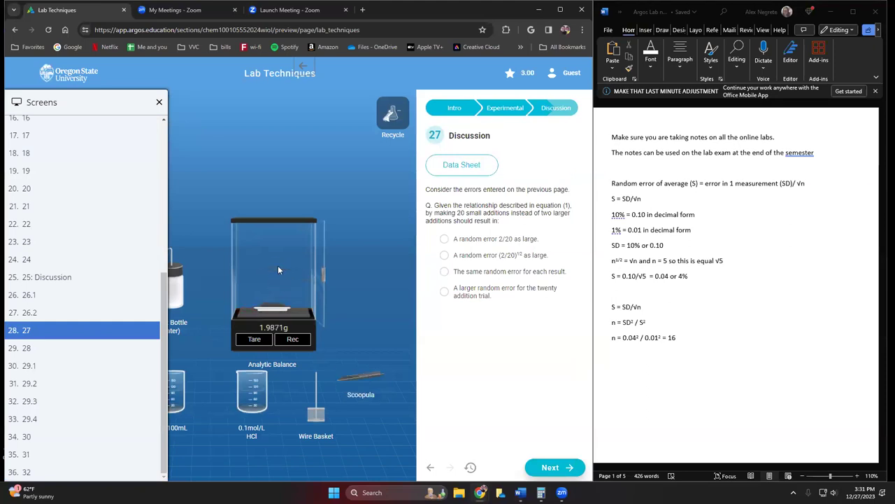
{"action": "left_click_drag", "start_coordinate": [360, 377], "coordinate": [273, 302]}
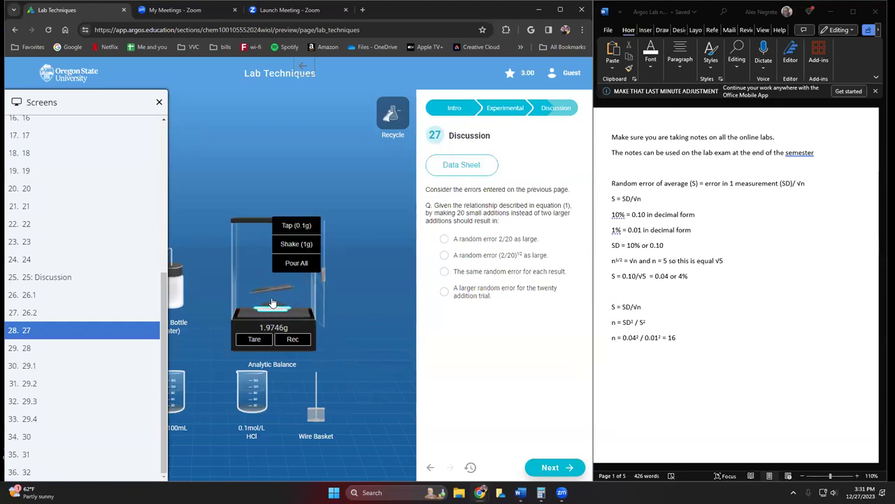
{"action": "left_click", "coordinate": [305, 230]}
{"action": "left_click", "coordinate": [293, 246]}
Add a 1 g portion and two 0.1 g taps, then choose the (2/20)^1/2 answer
{"action": "left_click", "coordinate": [297, 247]}
{"action": "left_click", "coordinate": [301, 227]}
{"action": "left_click", "coordinate": [301, 227]}
{"action": "left_click", "coordinate": [448, 256]}
Submit the random error answer and review the S = SD/√n formula in the Word notes
{"action": "left_click", "coordinate": [557, 469]}
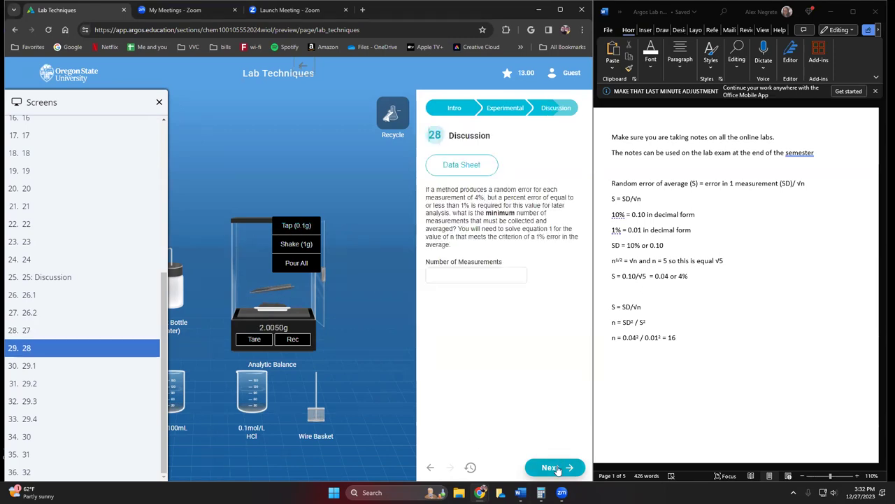
{"action": "left_click", "coordinate": [463, 275]}
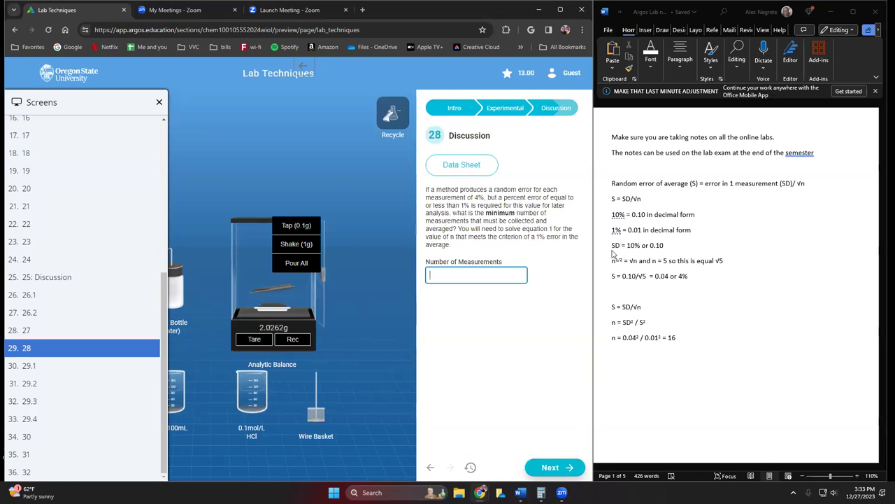
{"action": "left_click", "coordinate": [613, 201]}
{"action": "left_click_drag", "start_coordinate": [645, 199], "coordinate": [614, 204]}
{"action": "left_click", "coordinate": [615, 202]}
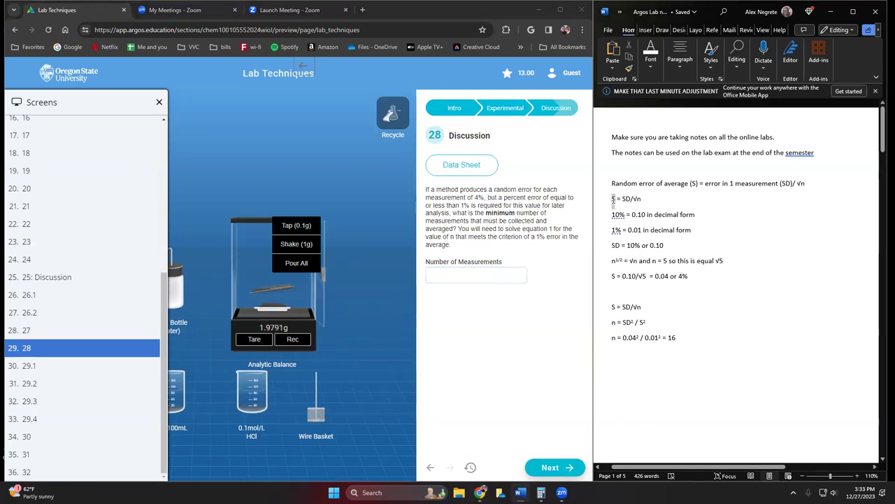
{"action": "left_click_drag", "start_coordinate": [616, 201], "coordinate": [612, 201]}
{"action": "left_click", "coordinate": [722, 214]}
{"action": "left_click_drag", "start_coordinate": [612, 307], "coordinate": [617, 308]}
{"action": "left_click", "coordinate": [615, 308]}
Copy 16 from the n = 0.04²/0.01² line into Number of Measurements and submit
{"action": "double_click", "coordinate": [614, 338]}
{"action": "key", "text": "Down"}
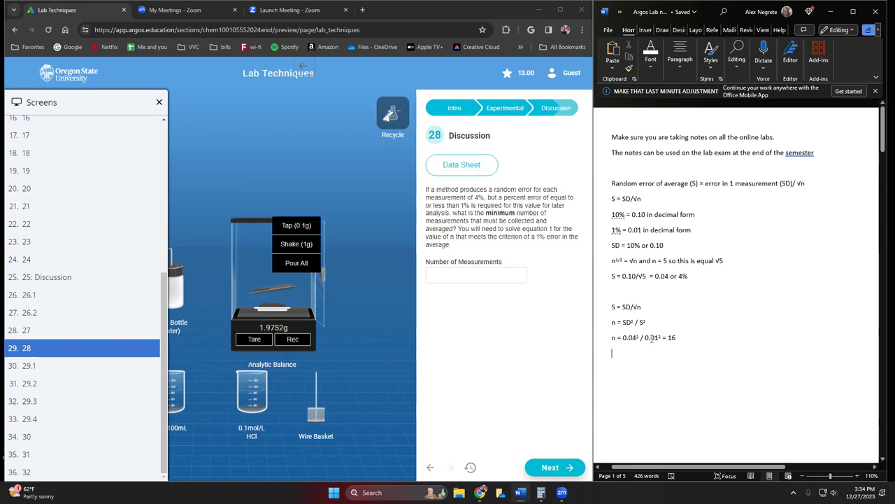
{"action": "double_click", "coordinate": [671, 338]}
{"action": "key", "text": "ctrl+c"}
{"action": "left_click", "coordinate": [450, 274]}
{"action": "key", "text": "ctrl+v"}
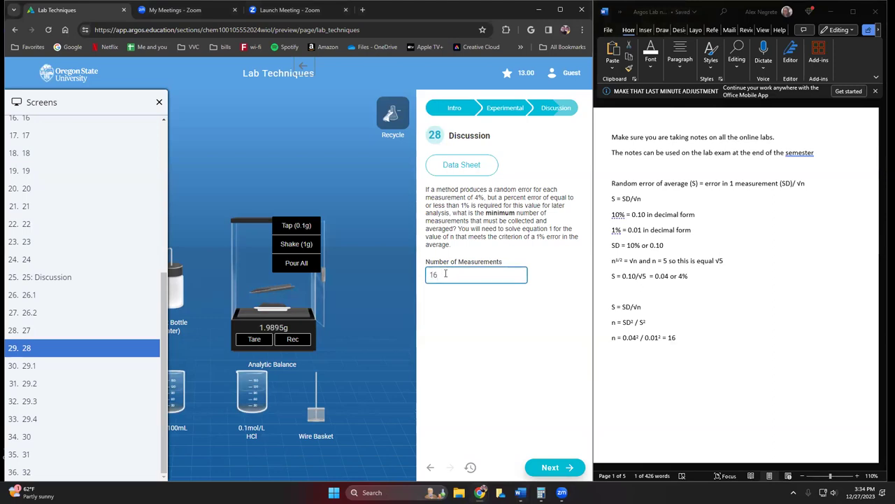
{"action": "left_click", "coordinate": [551, 468]}
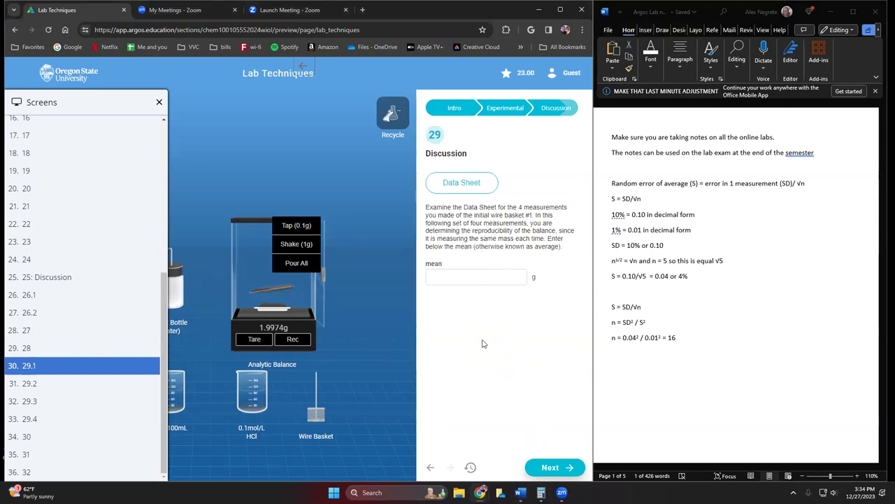
Step through parts 29.2, 29.3 and 29.4, then answer page 30 that basket differences are meaningful
{"action": "left_click", "coordinate": [25, 384]}
{"action": "left_click", "coordinate": [27, 405]}
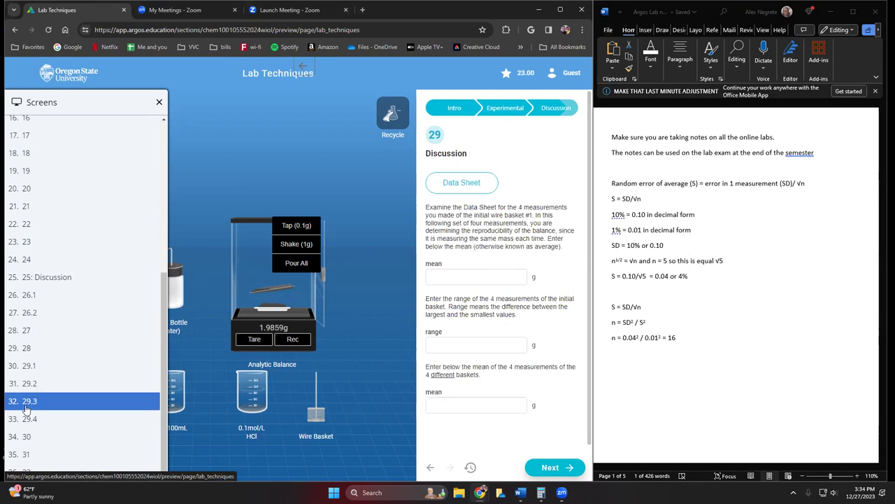
{"action": "left_click", "coordinate": [29, 418]}
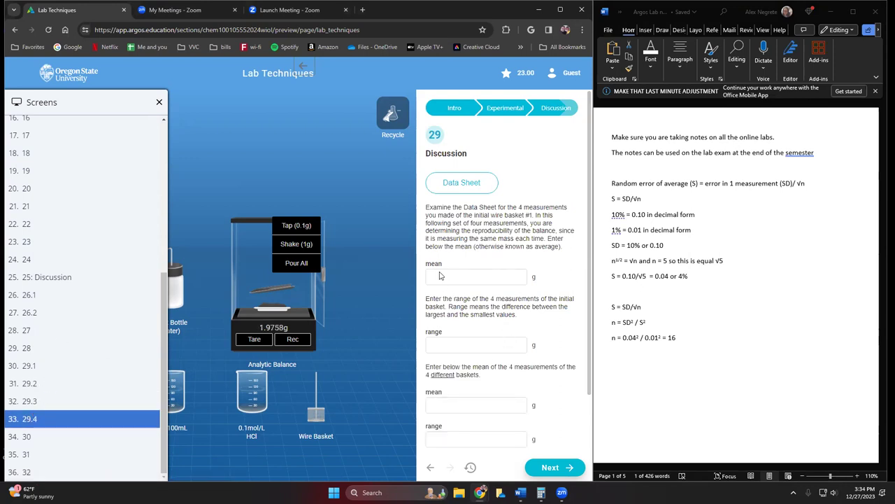
{"action": "scroll", "coordinate": [439, 275], "scroll_direction": "down", "scroll_amount": 1}
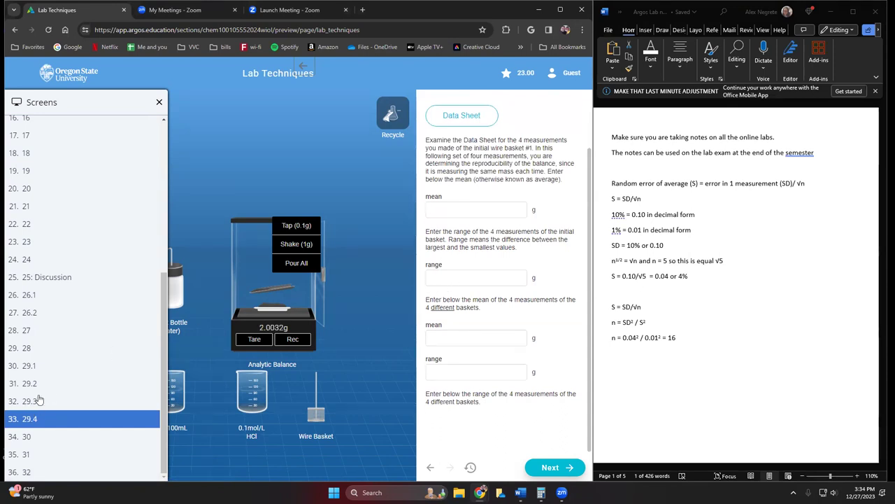
{"action": "left_click", "coordinate": [28, 436]}
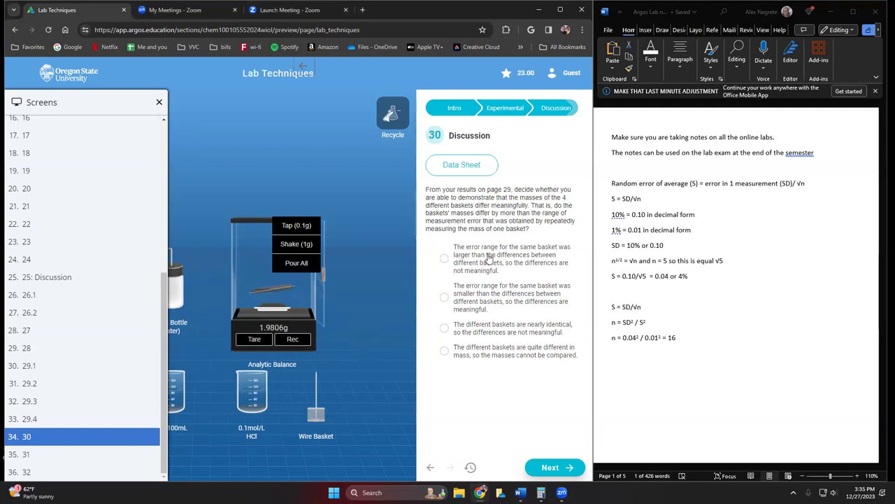
{"action": "left_click", "coordinate": [445, 297]}
Submit page 30's answer and select the S = SD/√n formula in the Word notes
{"action": "left_click", "coordinate": [555, 467]}
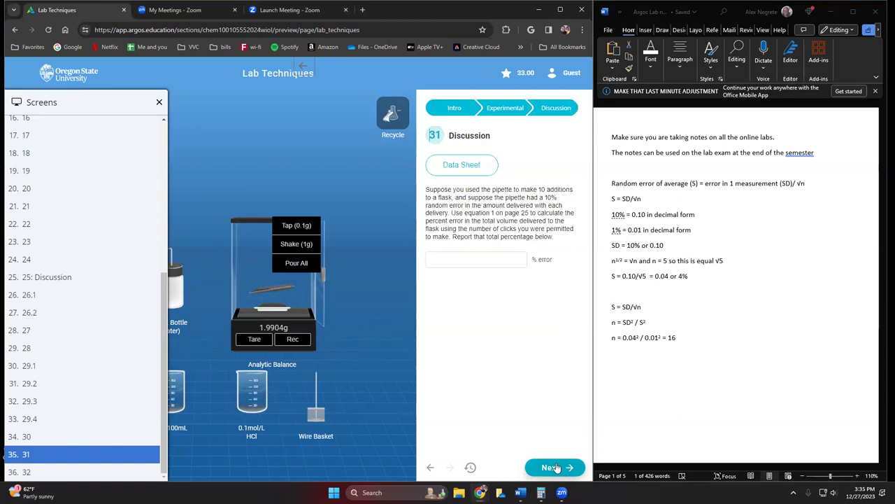
{"action": "left_click", "coordinate": [465, 260]}
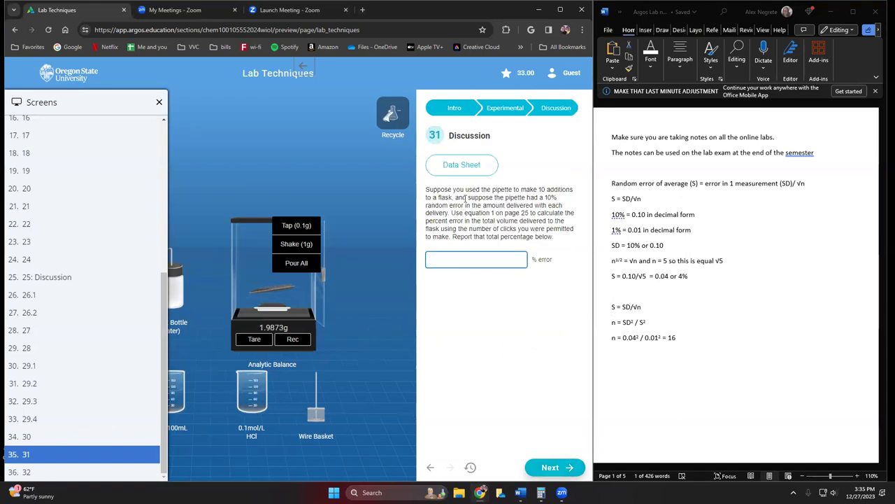
{"action": "left_click", "coordinate": [640, 314]}
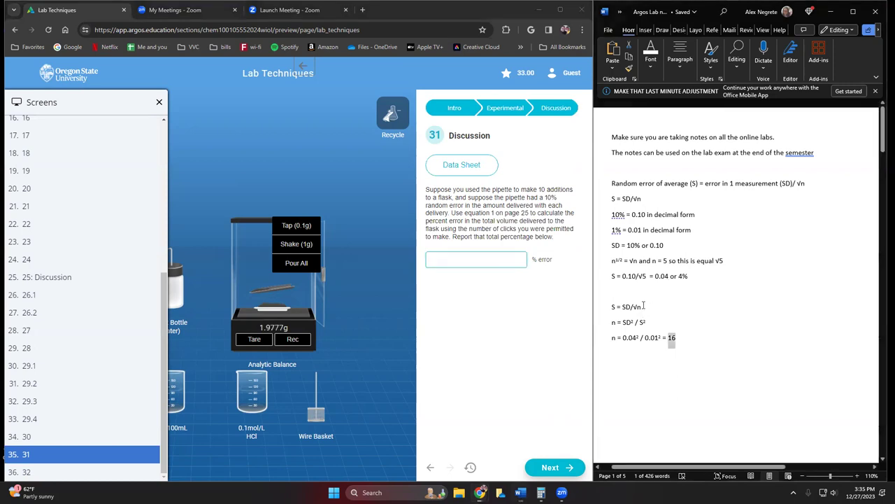
{"action": "left_click_drag", "start_coordinate": [611, 306], "coordinate": [645, 307]}
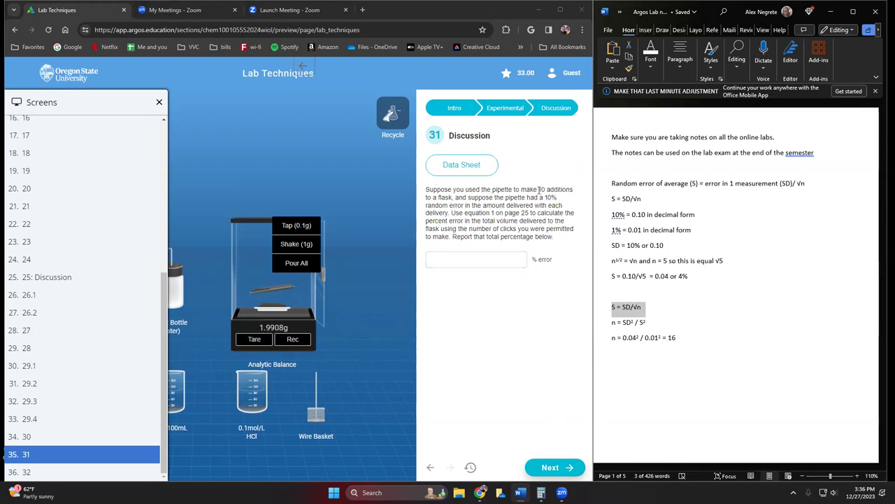
Compare the question's 10 additions with n and SD in S = SD/√n, then jump to page 32
{"action": "double_click", "coordinate": [541, 188]}
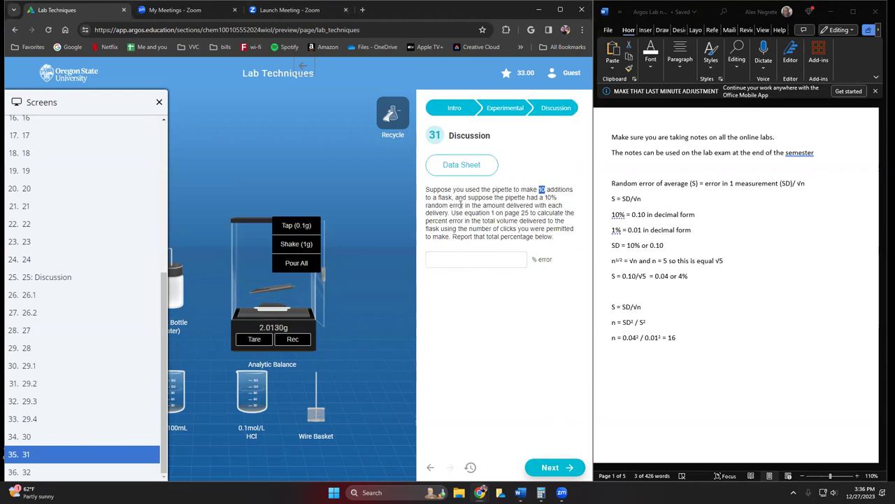
{"action": "left_click", "coordinate": [624, 307]}
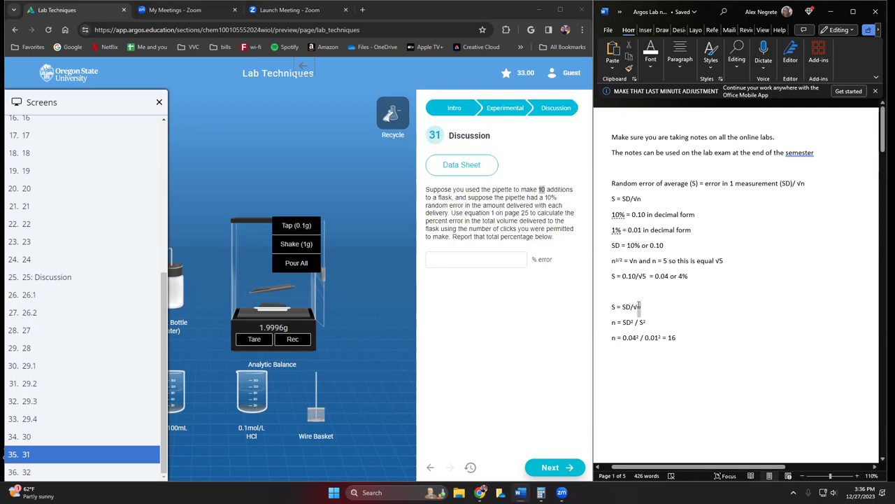
{"action": "double_click", "coordinate": [639, 306]}
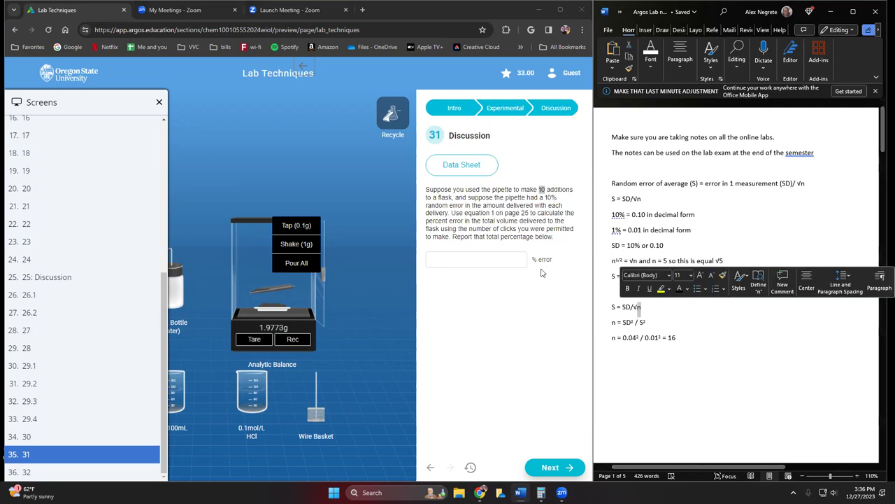
{"action": "double_click", "coordinate": [626, 306]}
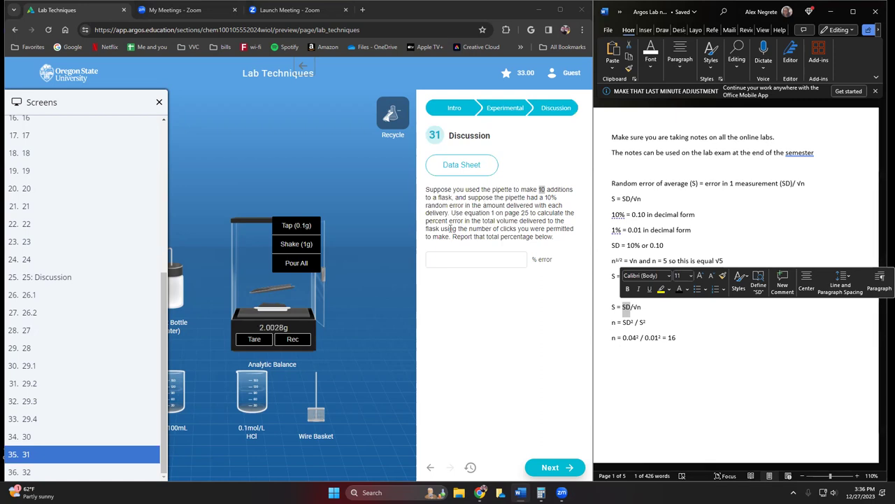
{"action": "left_click", "coordinate": [444, 258]}
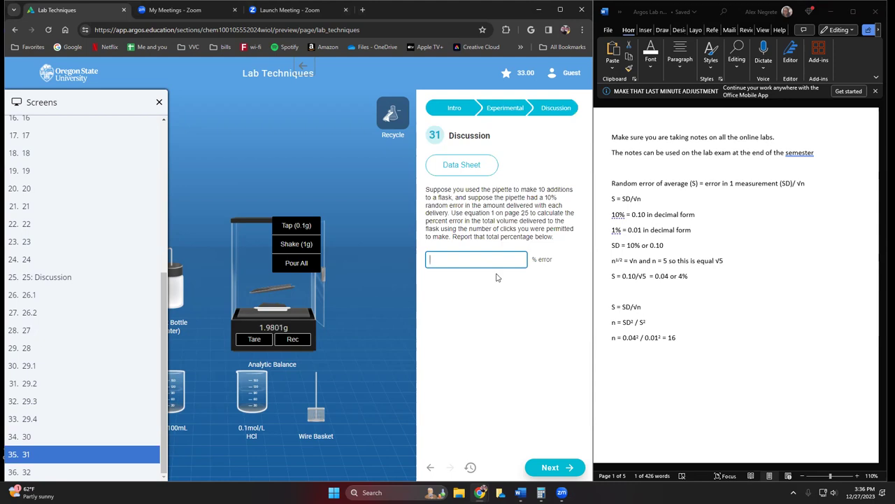
{"action": "left_click", "coordinate": [25, 473]}
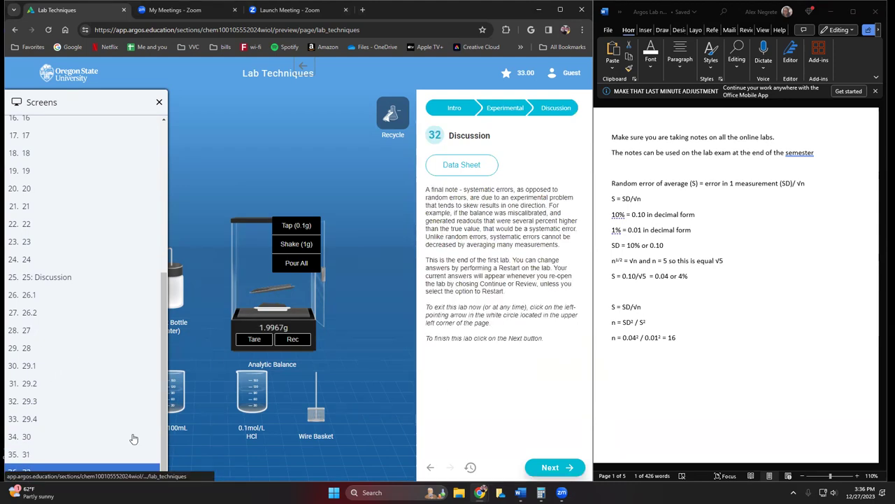